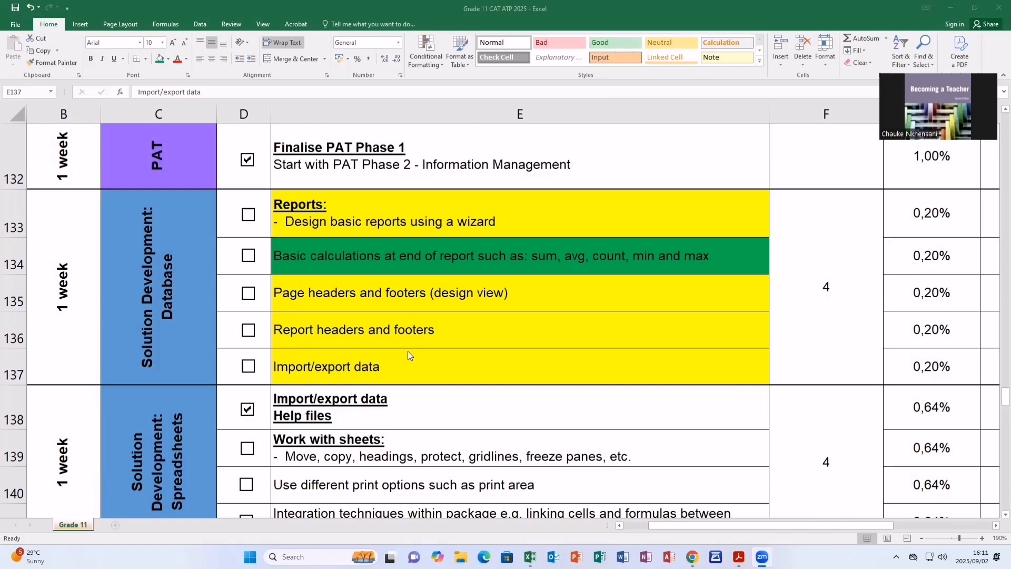
Minimise the spreadsheet, switch to File Explorer and open the 5_5 DATA folder on Local Disk (C:).
left_click(974, 7)
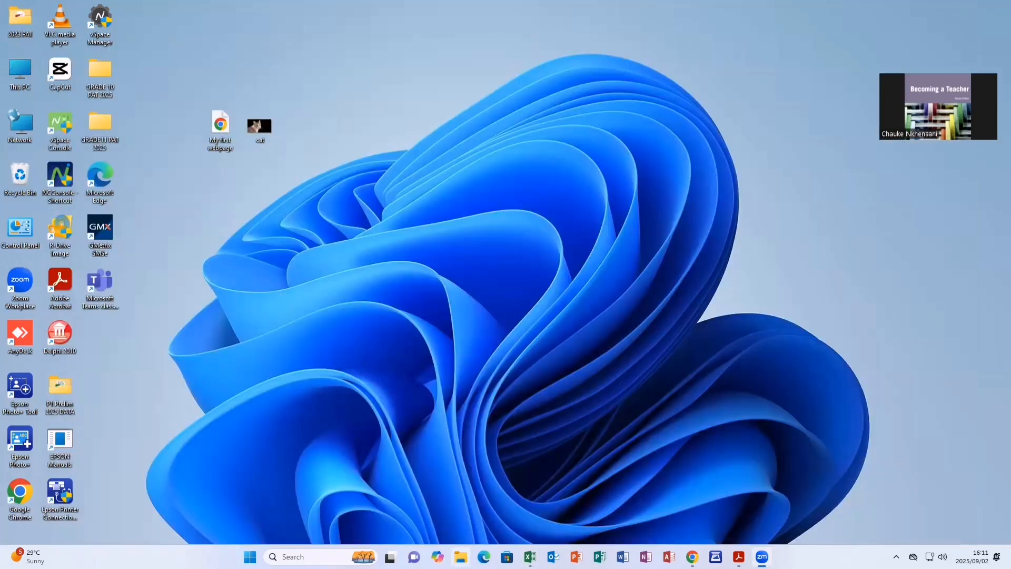
left_click(461, 556)
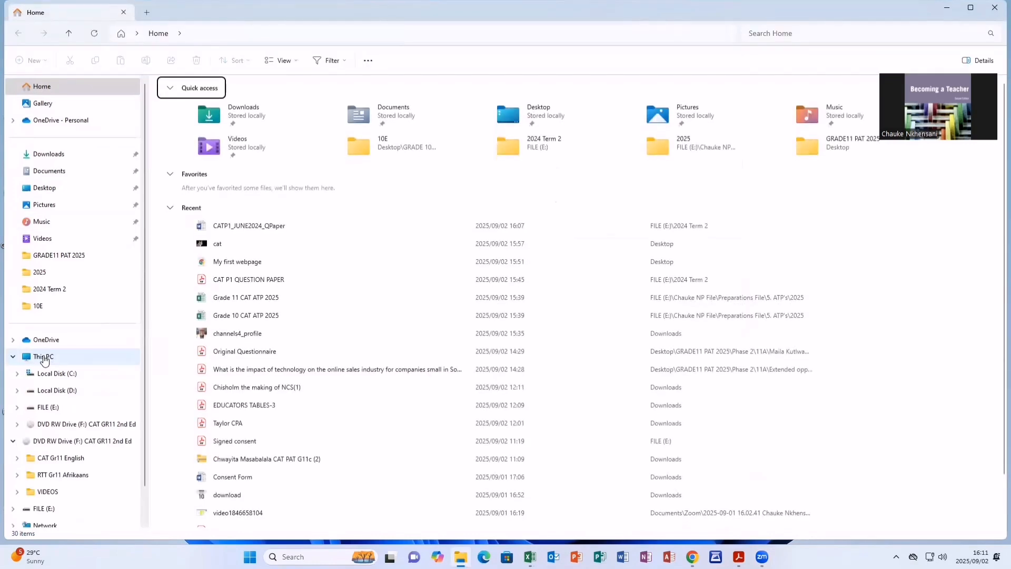
left_click(52, 375)
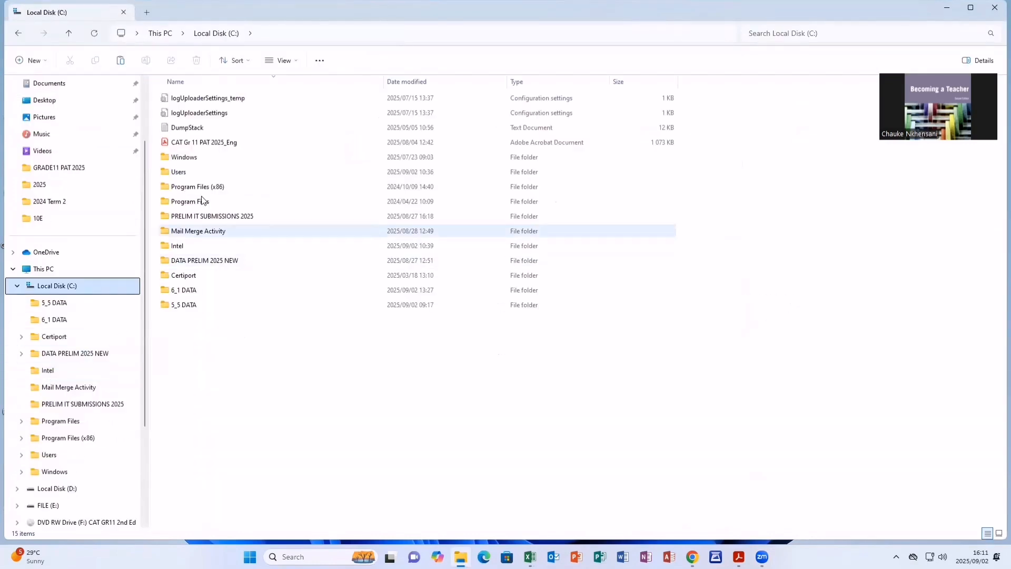
left_click(220, 306)
double_click(220, 305)
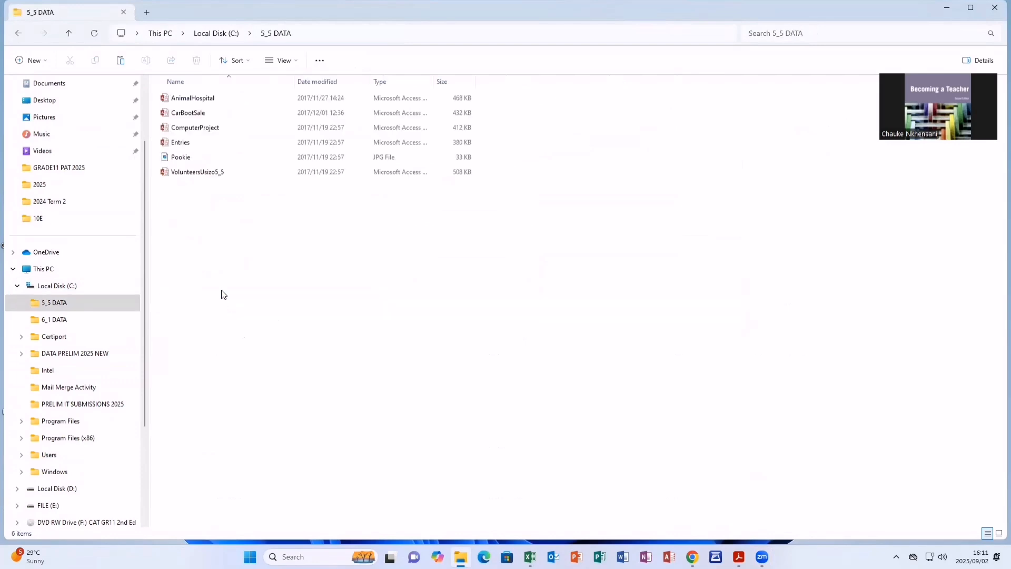
Copy the VolunteersUsizo5_5 database from the 5_5 DATA folder to the desktop and place it beside the cat picture.
left_click(232, 173)
right_click(232, 174)
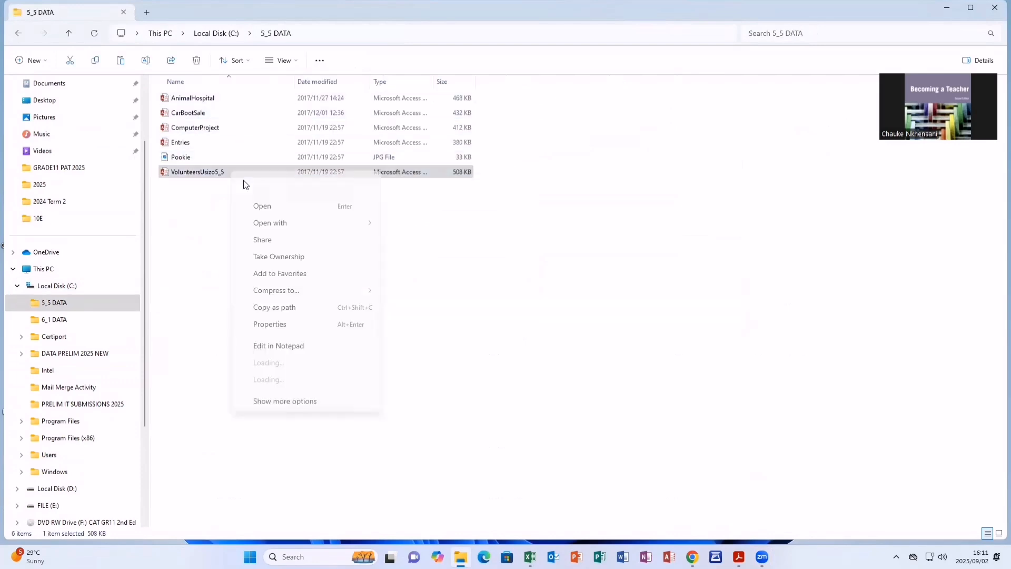
left_click(264, 182)
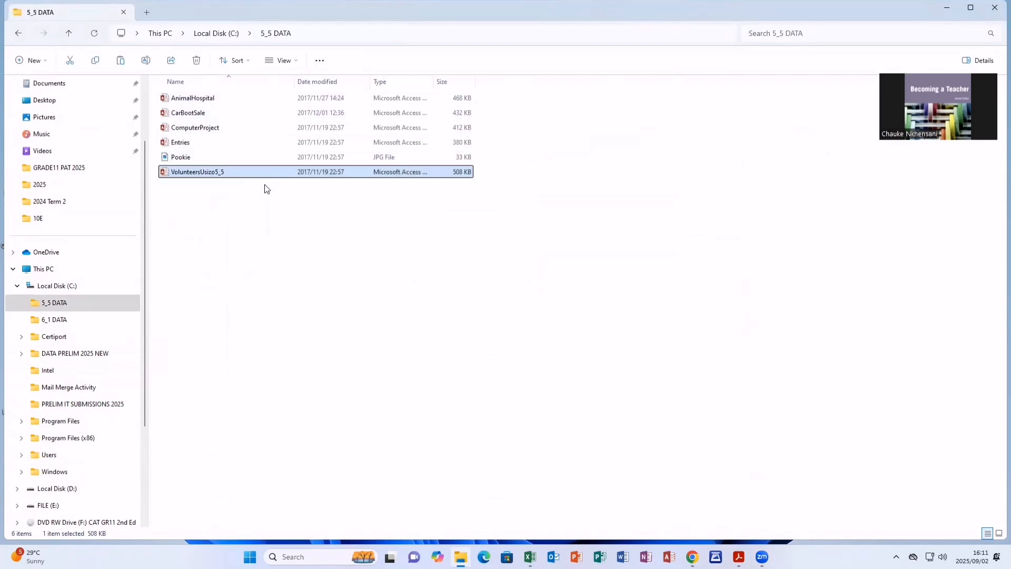
left_click(994, 7)
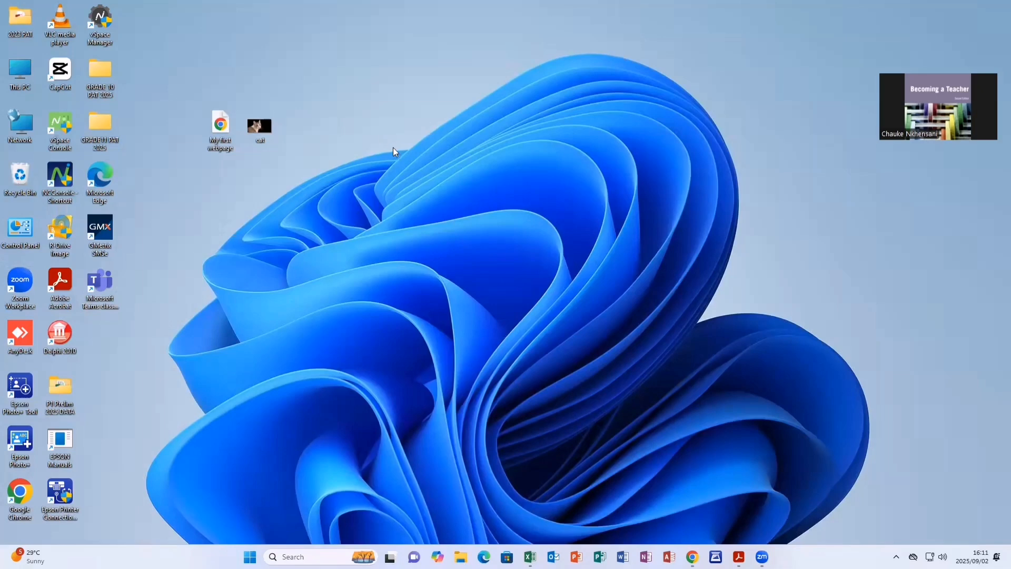
right_click(393, 147)
left_click(394, 151)
left_click_drag(100, 335, 326, 130)
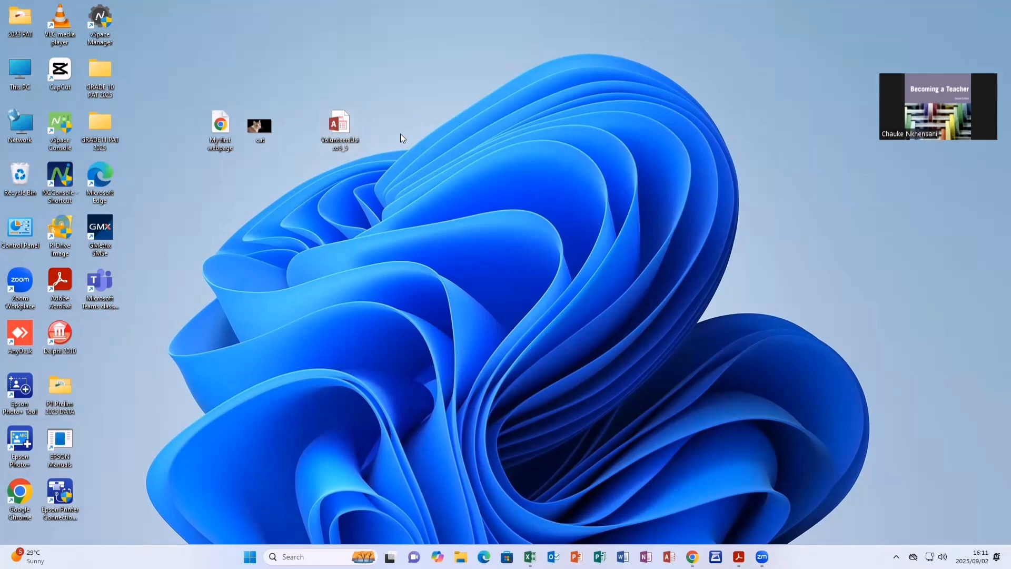
Open the desktop copy of VolunteersUsizo5_5 in Access and enable its content.
double_click(341, 126)
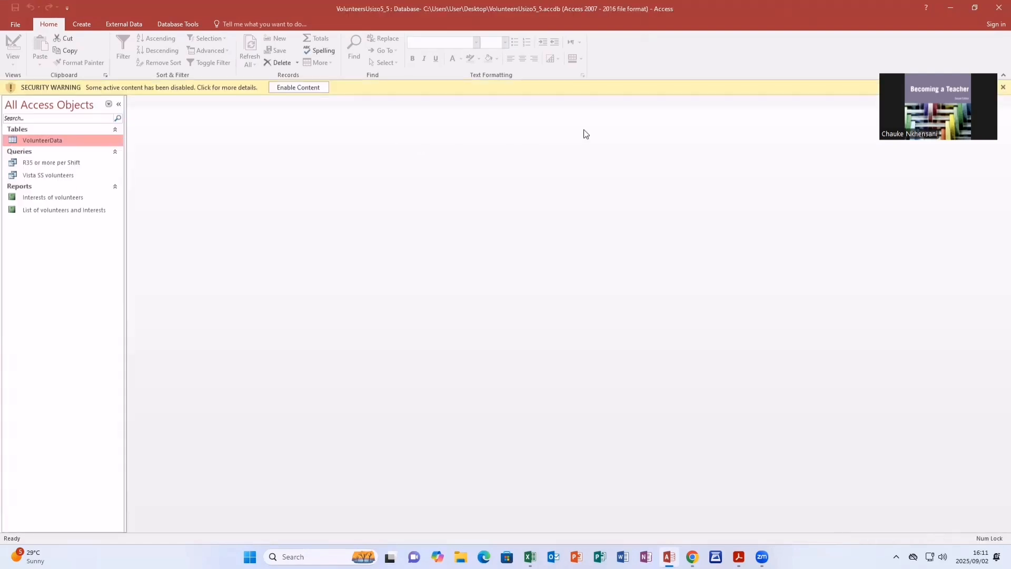
left_click(309, 88)
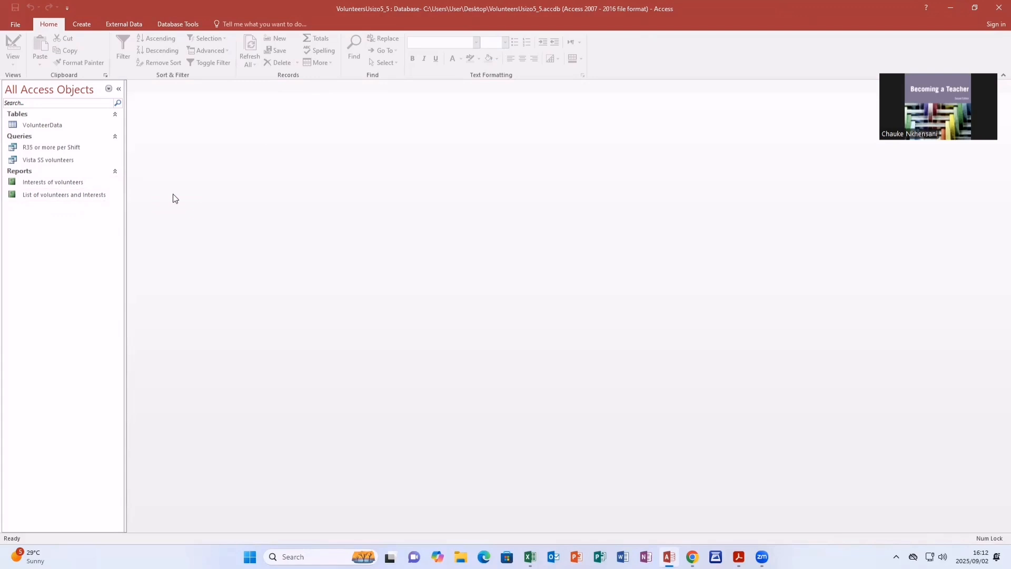
Open the Interests of volunteers report and examine its pages and footers in Print Preview through to the last page.
double_click(57, 181)
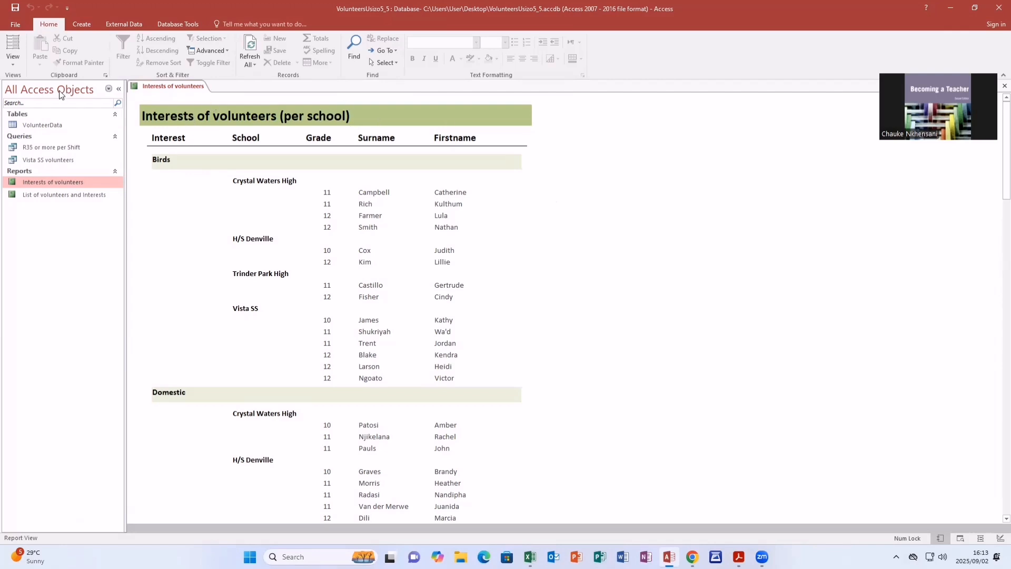
left_click(15, 66)
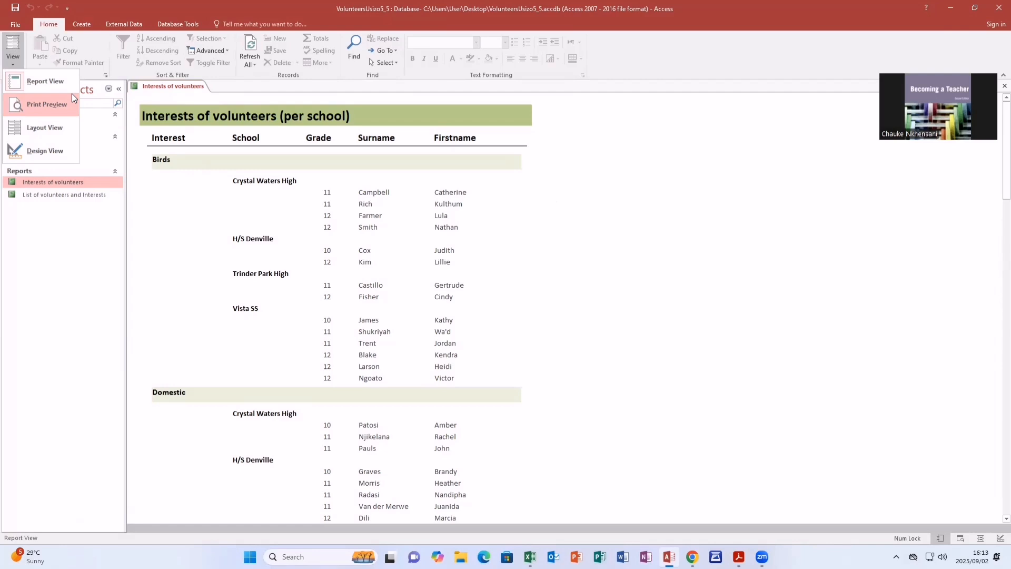
left_click(24, 101)
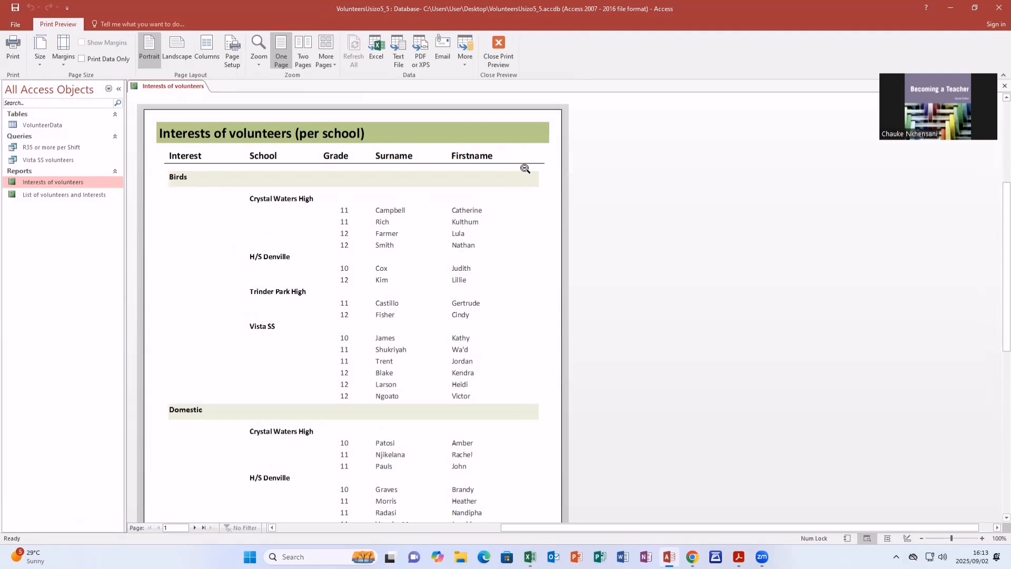
scroll(525, 169, "down", 5)
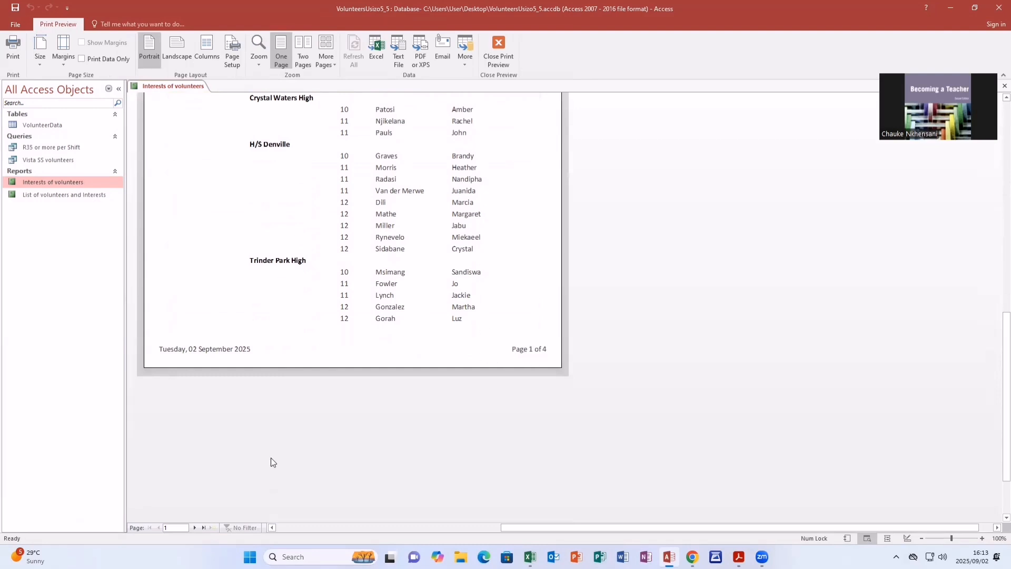
left_click(195, 528)
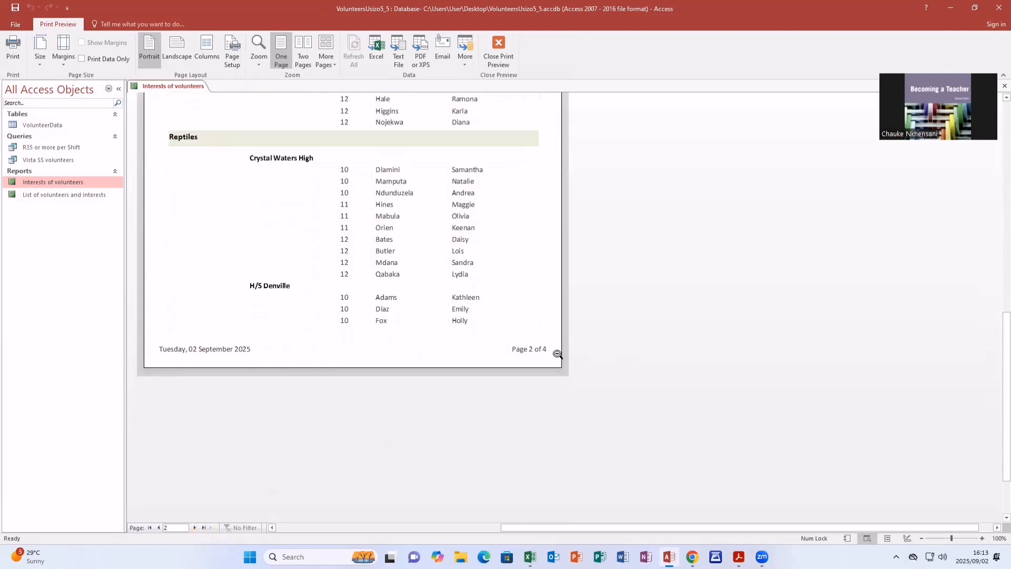
left_click(196, 527)
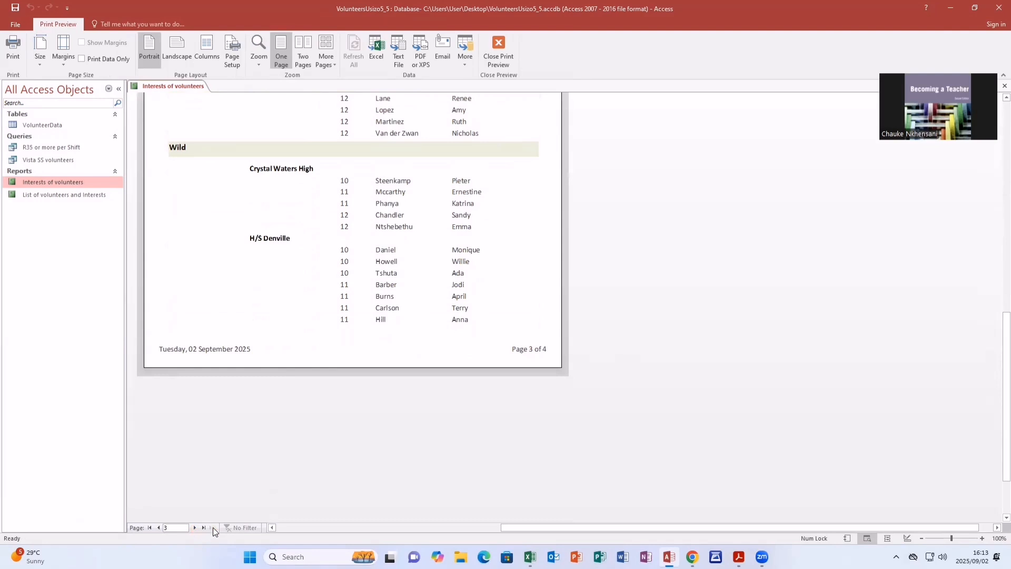
left_click(204, 527)
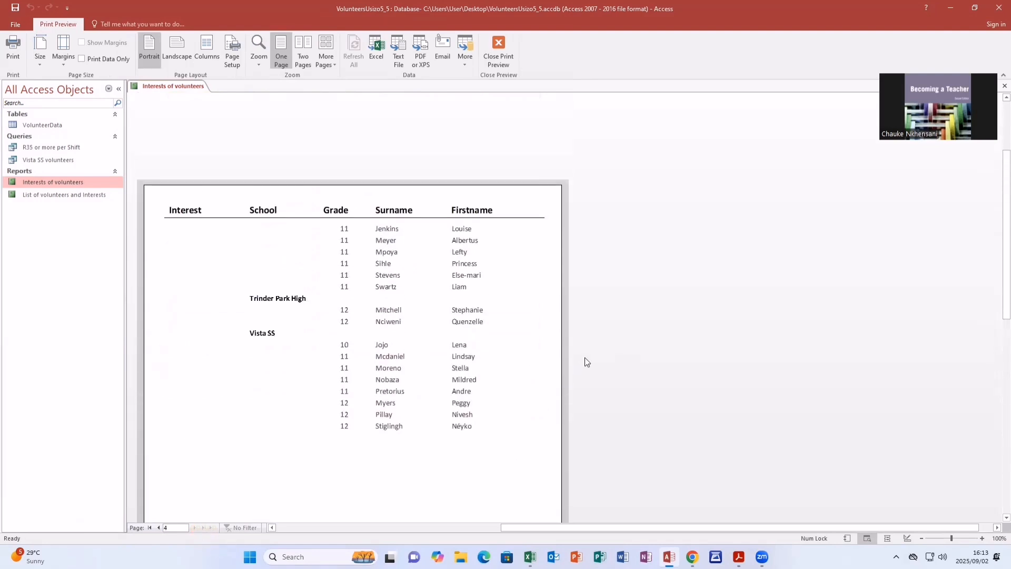
left_click(496, 334)
left_click(497, 334)
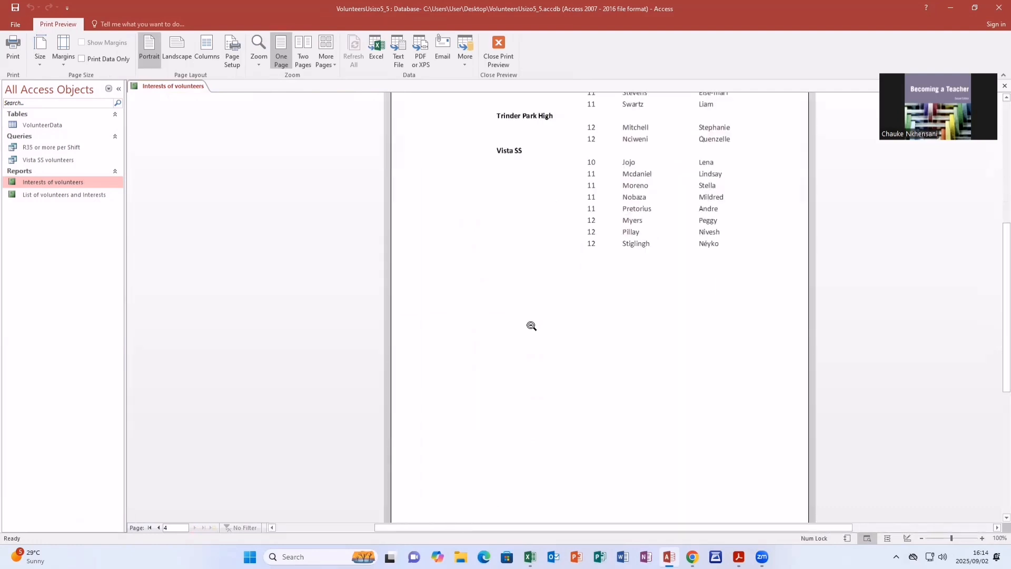
left_click(531, 326)
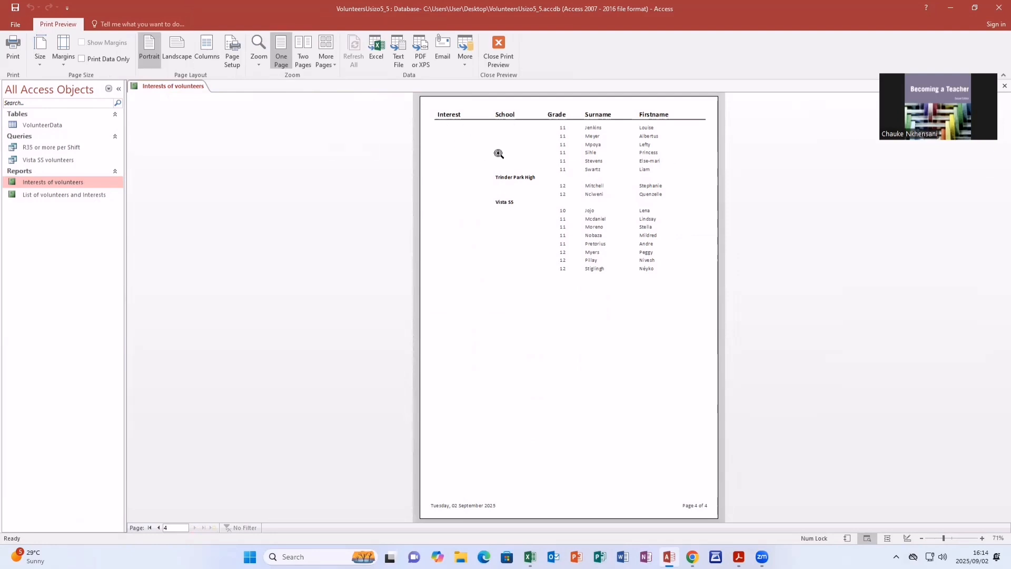
left_click(503, 59)
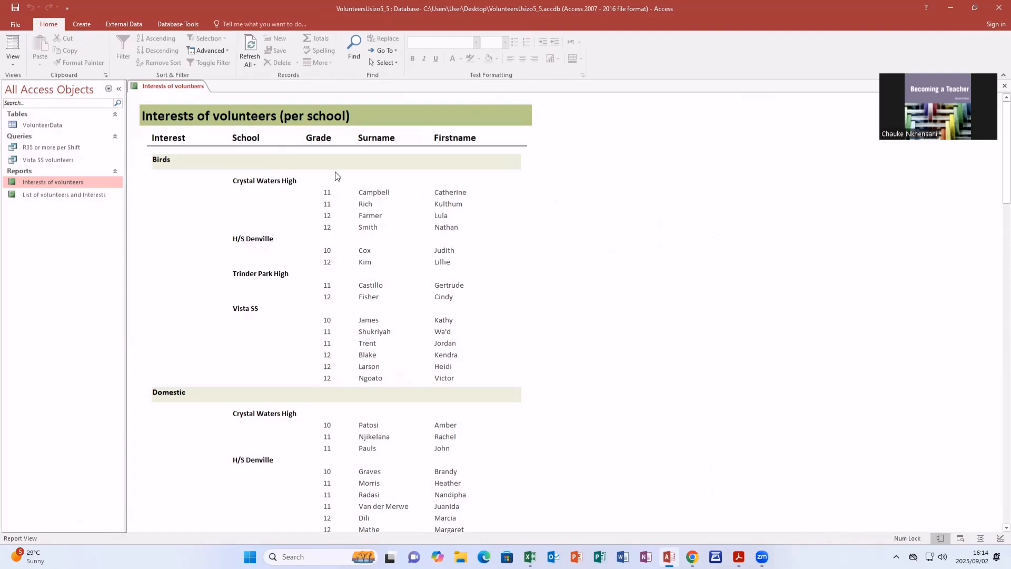
View the Interests of volunteers report in Layout View and in Design View, and close it.
left_click(13, 65)
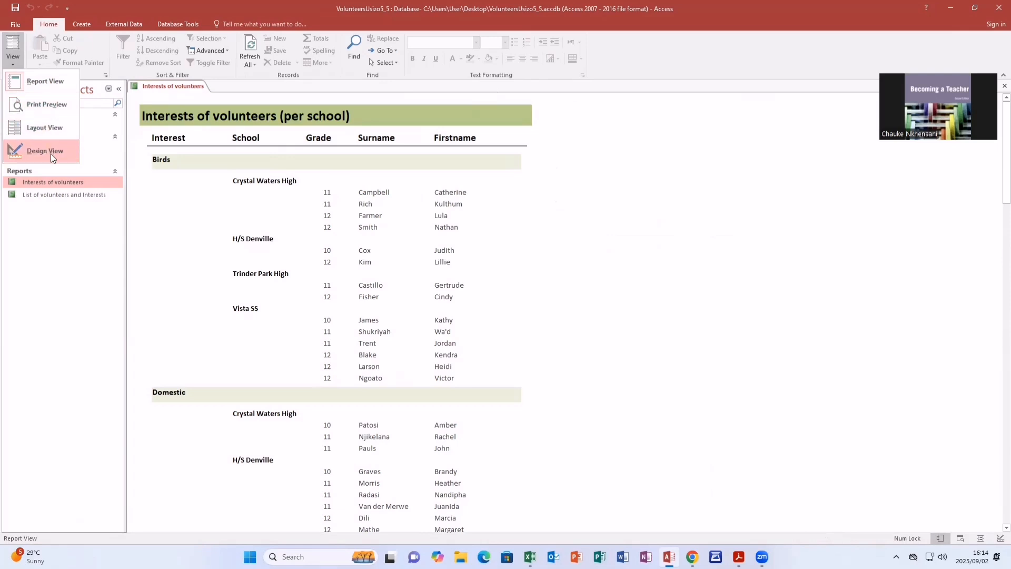
left_click(50, 129)
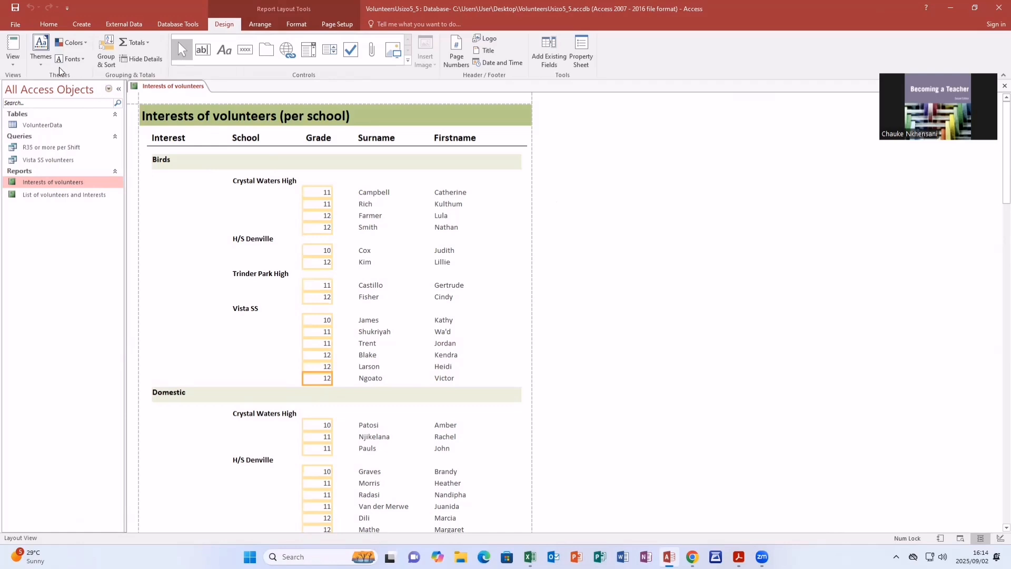
left_click(6, 66)
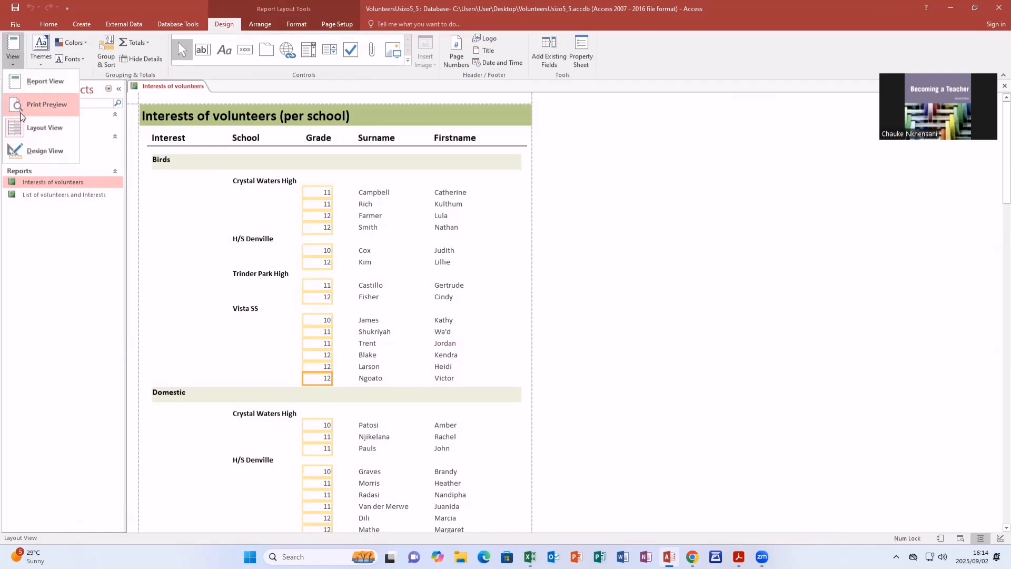
left_click(56, 151)
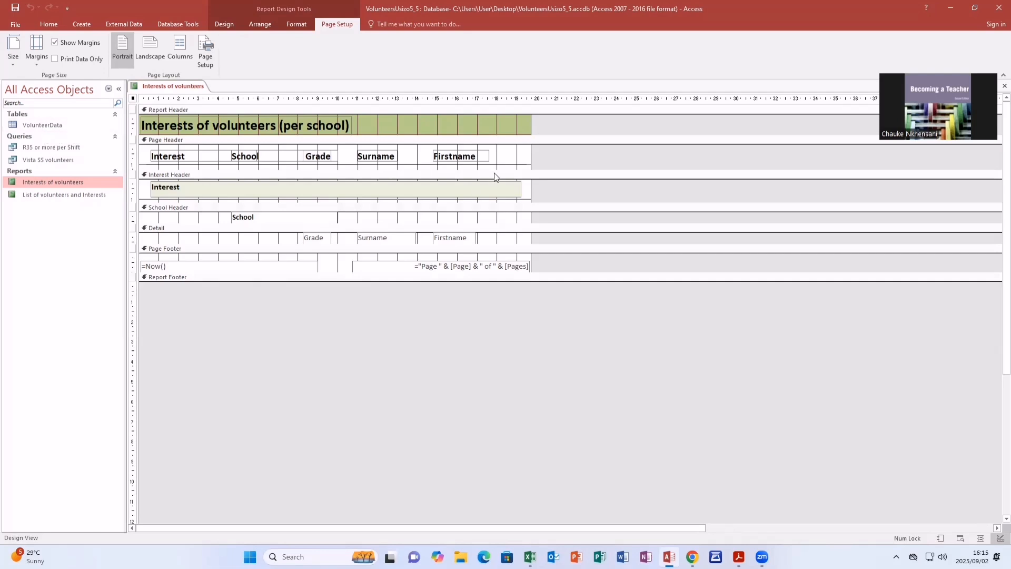
left_click(1003, 86)
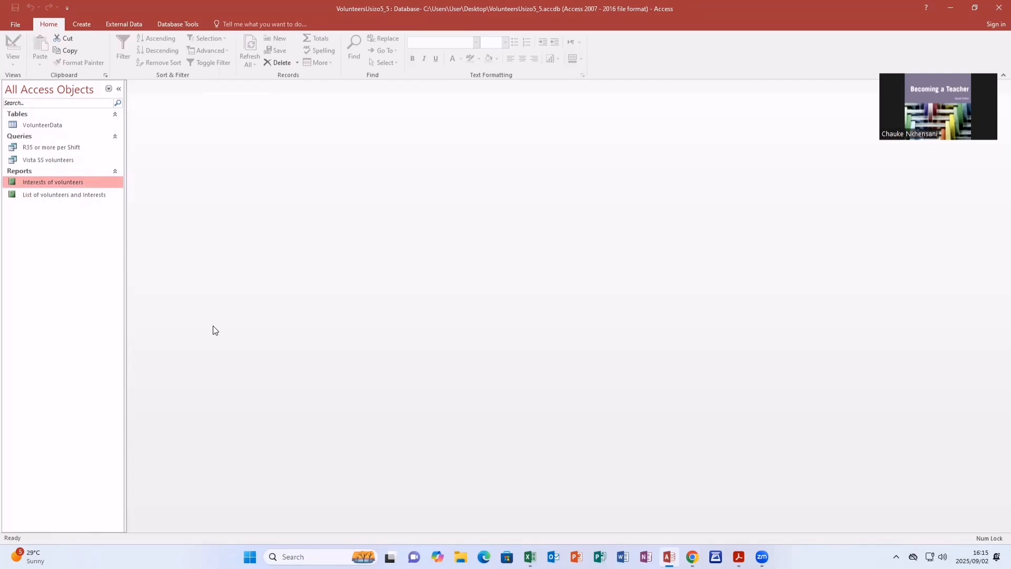
Open the VolunteerData table and start the Report Wizard, allowing the wizard file past the security notice.
double_click(49, 126)
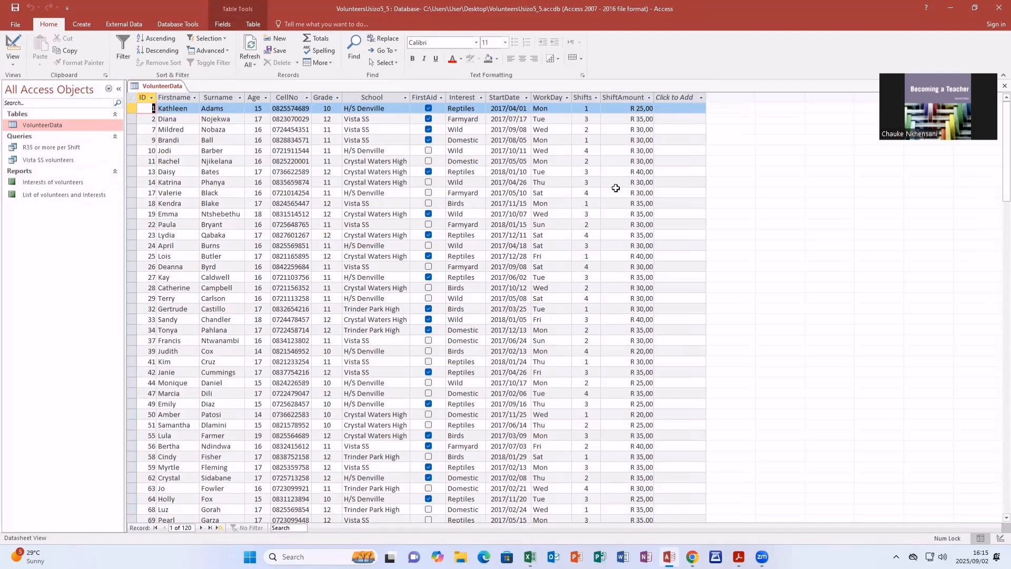
left_click(90, 24)
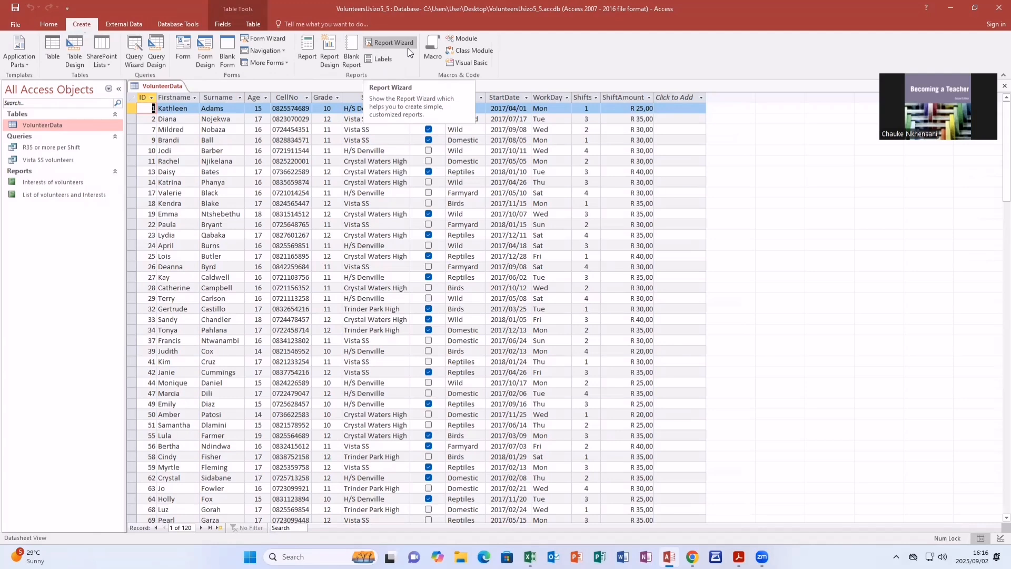
left_click(395, 54)
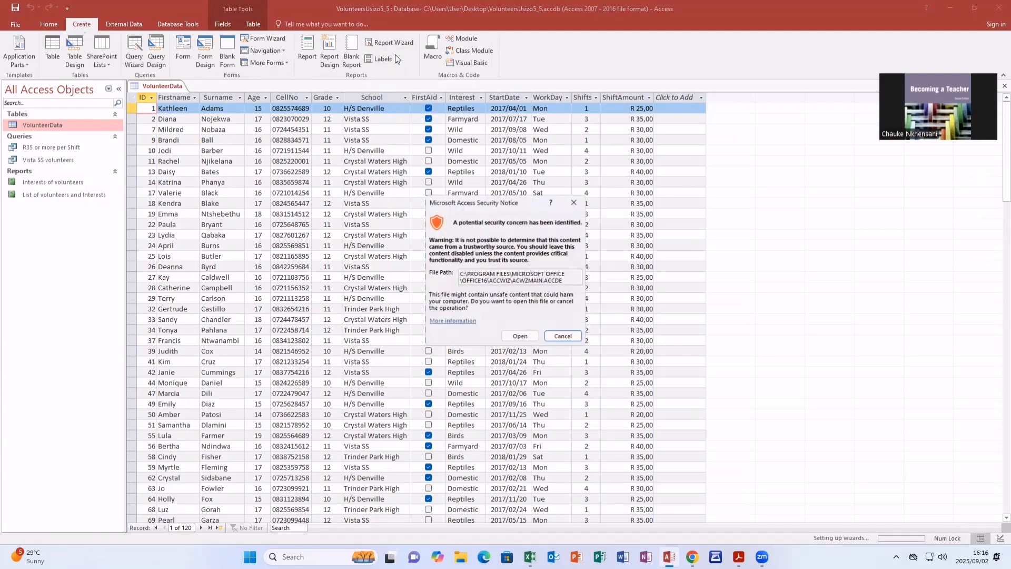
left_click(526, 336)
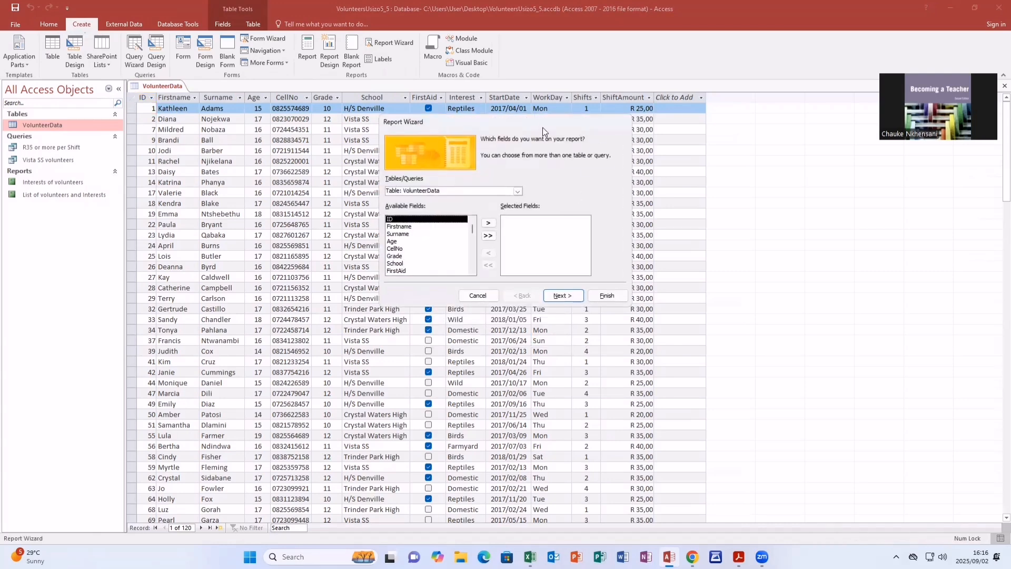
left_click_drag(545, 127, 417, 94)
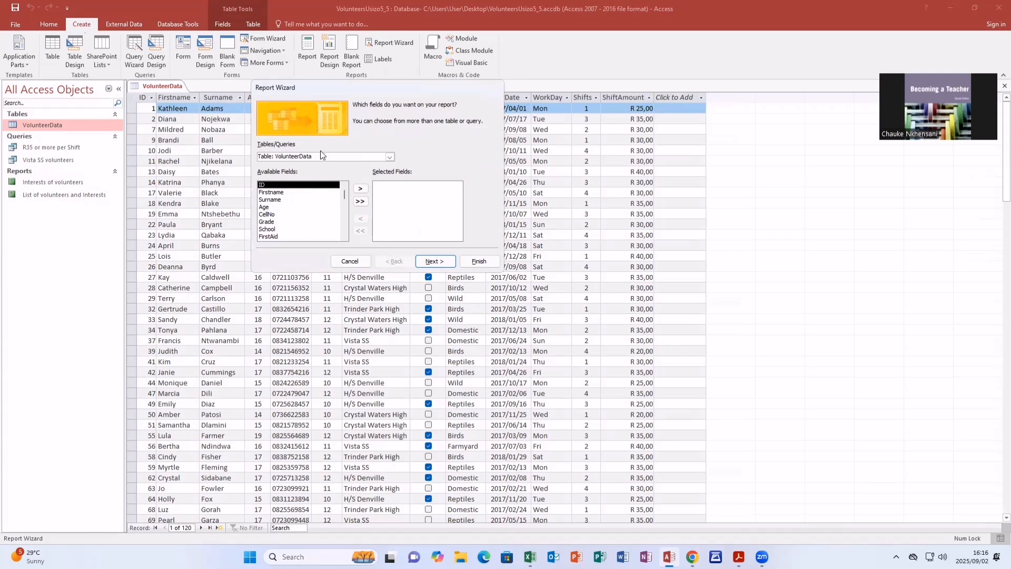
Choose the VolunteerData table as the report's source and add the Interest field to the selected fields.
left_click(390, 158)
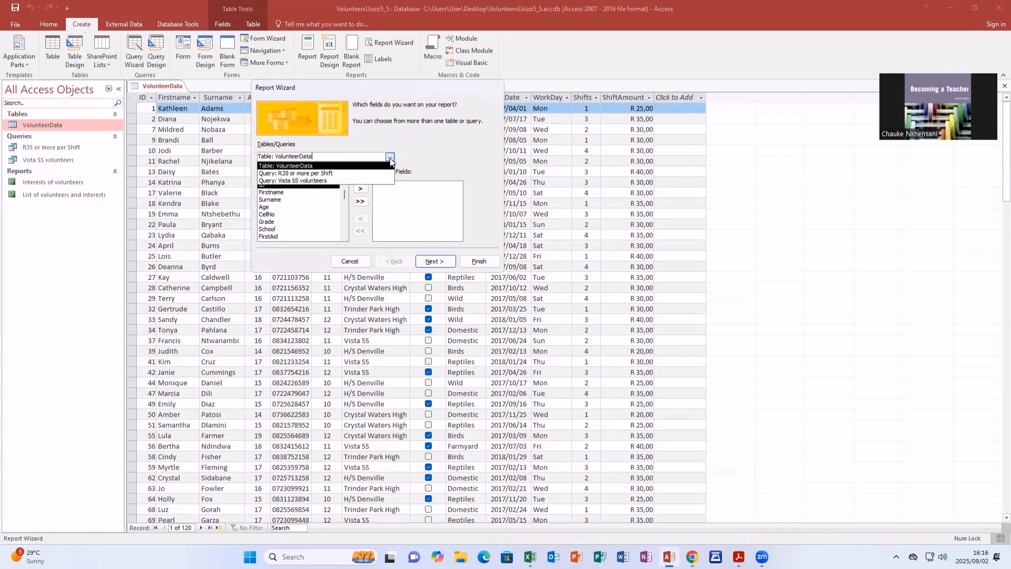
left_click(321, 167)
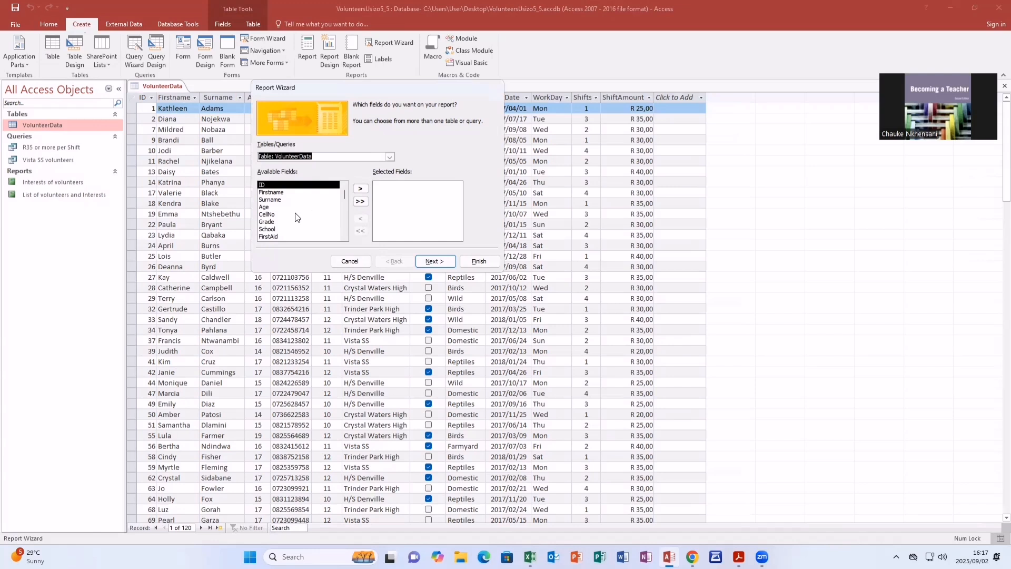
scroll(283, 223, "down", 1)
scroll(283, 223, "down", 1)
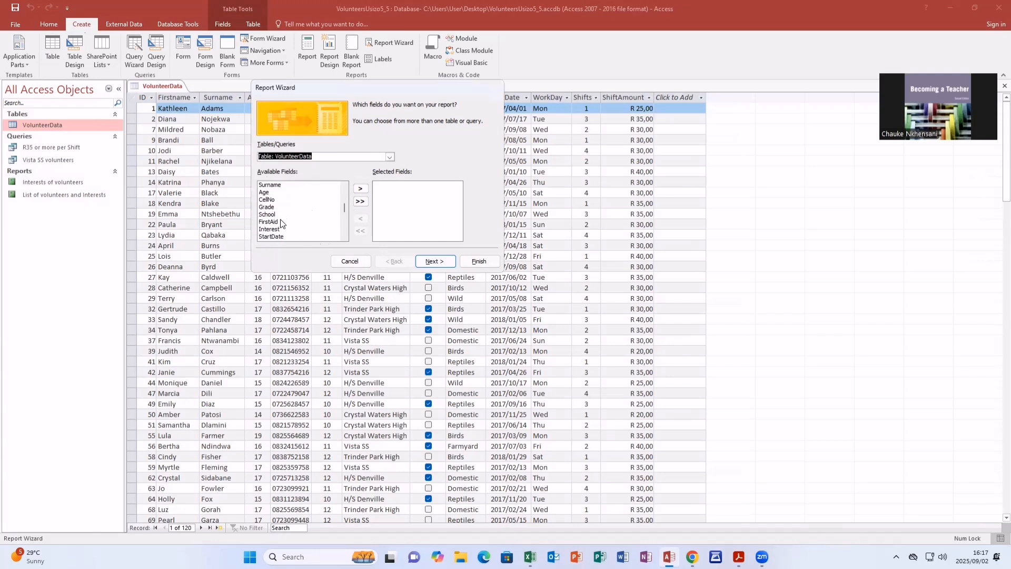
scroll(279, 222, "down", 1)
left_click(279, 223)
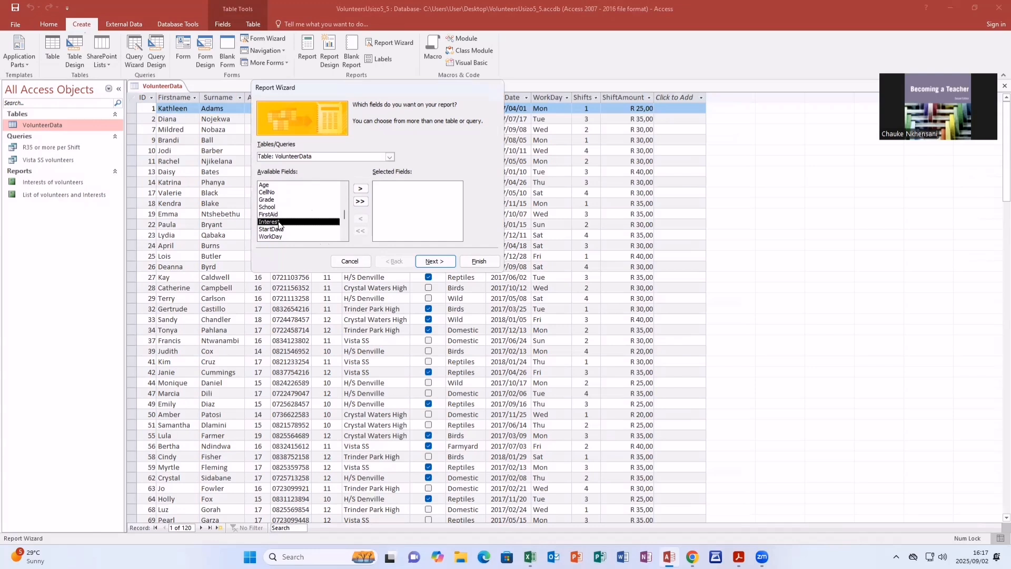
left_click(361, 190)
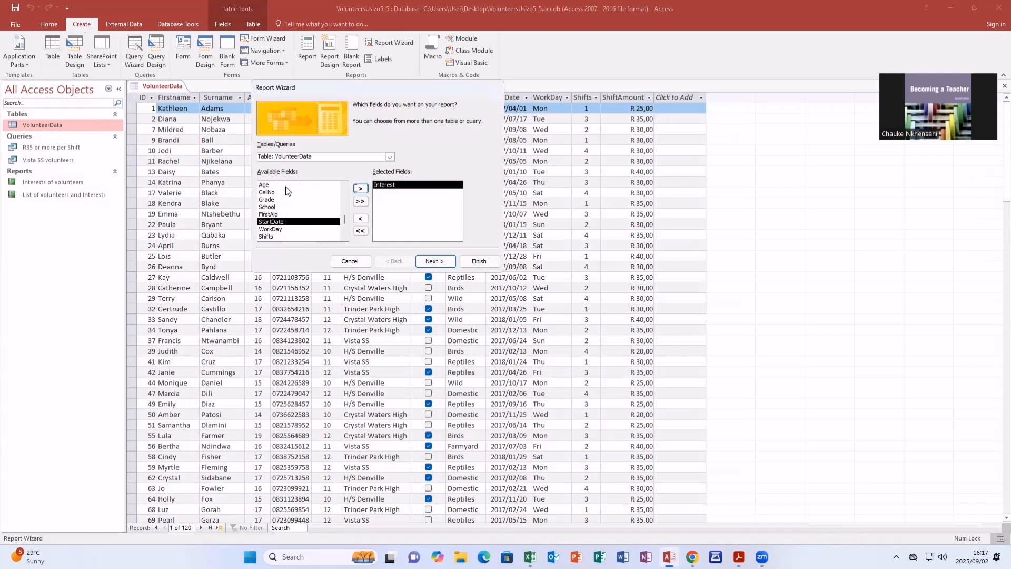
Add the Grade, Firstname and ShiftAmount fields, in that order, to the report's selected fields and continue to the grouping levels.
scroll(288, 192, "up", 1)
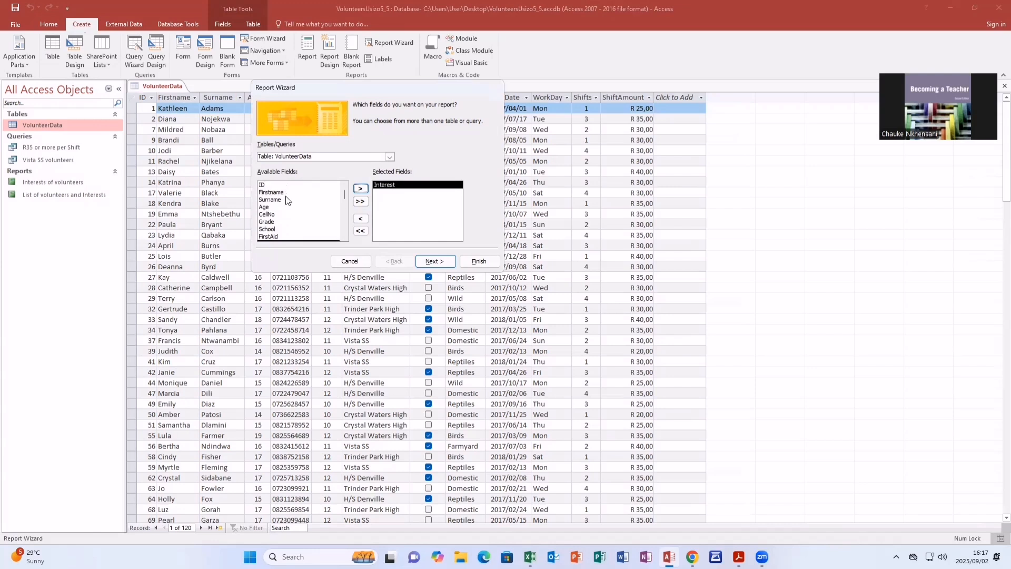
left_click(270, 222)
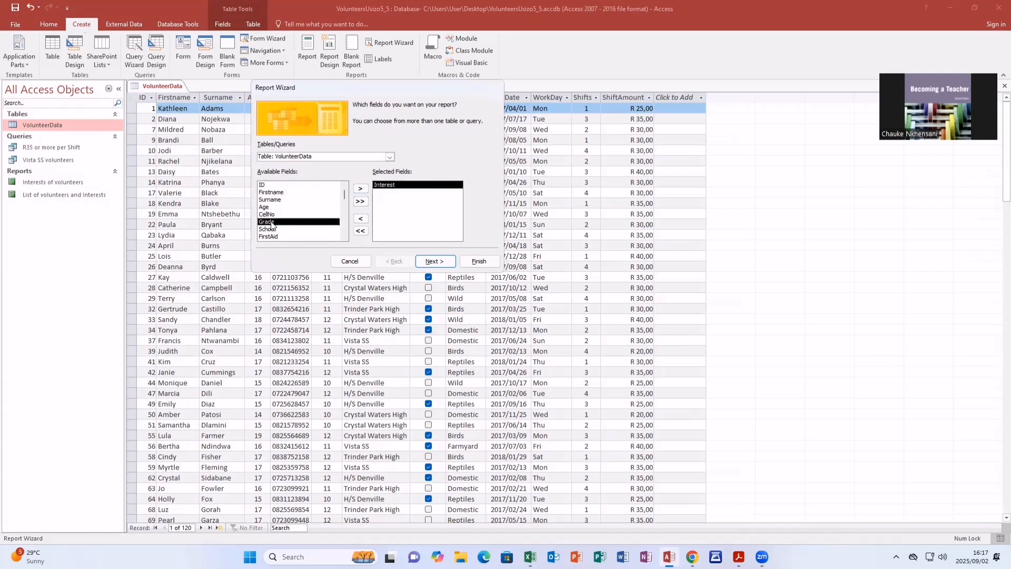
left_click(361, 189)
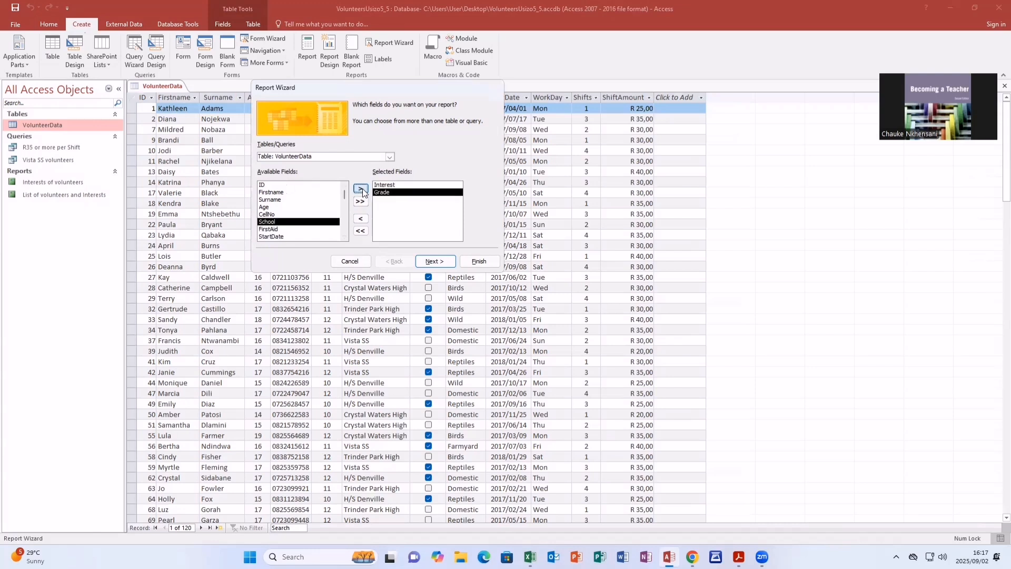
left_click(272, 193)
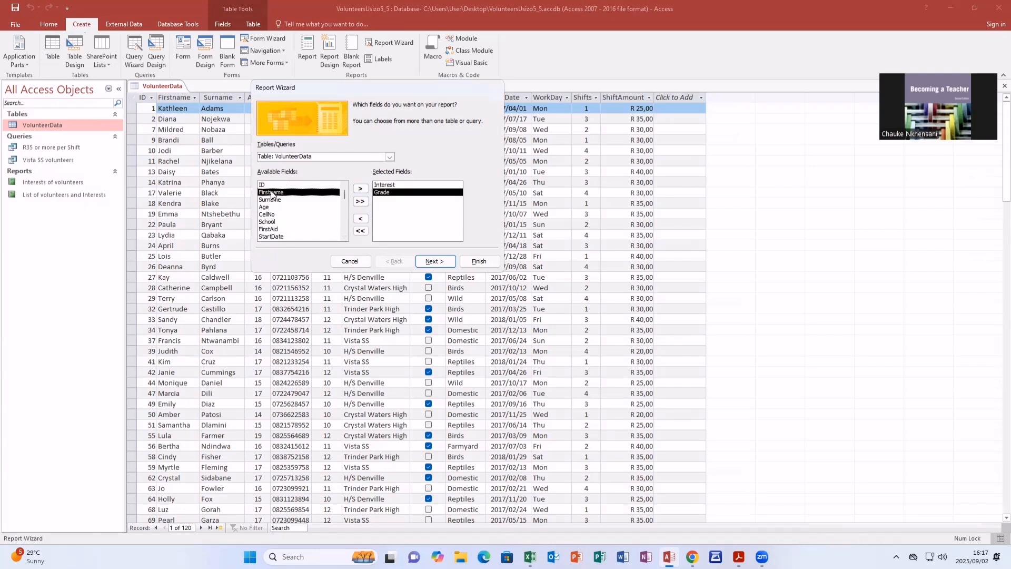
left_click(360, 189)
scroll(313, 219, "down", 1)
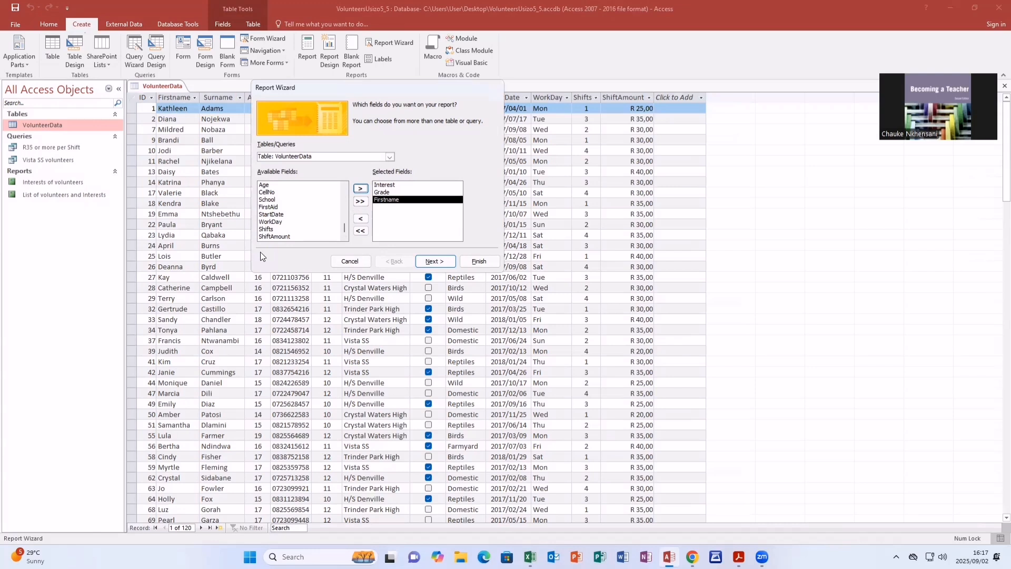
left_click(283, 237)
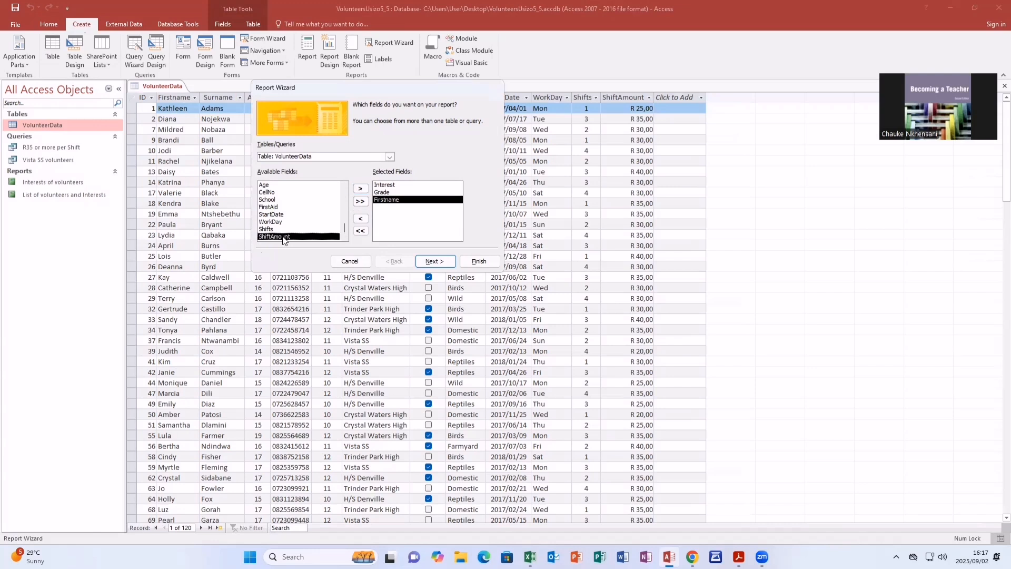
left_click(361, 189)
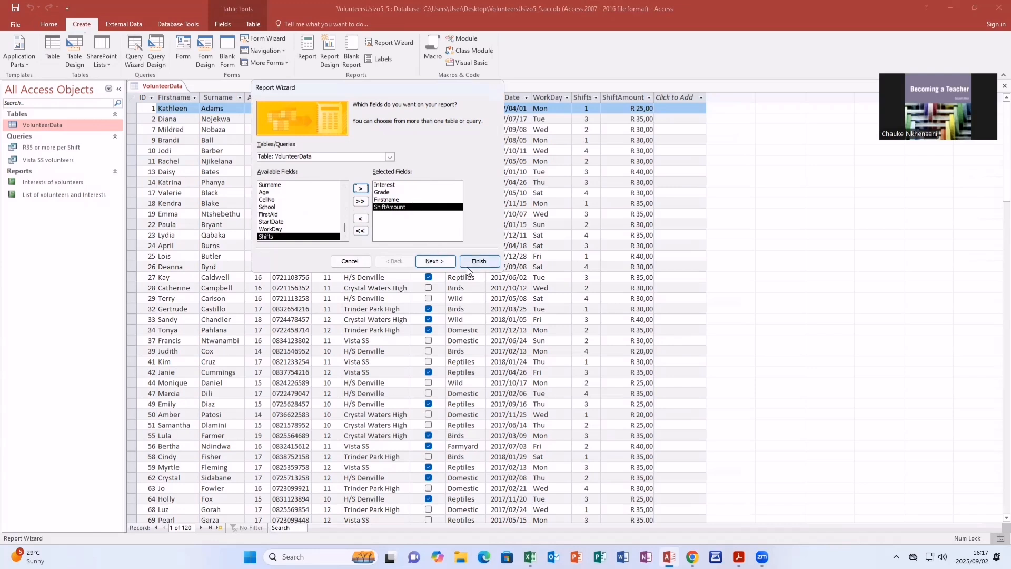
left_click(436, 262)
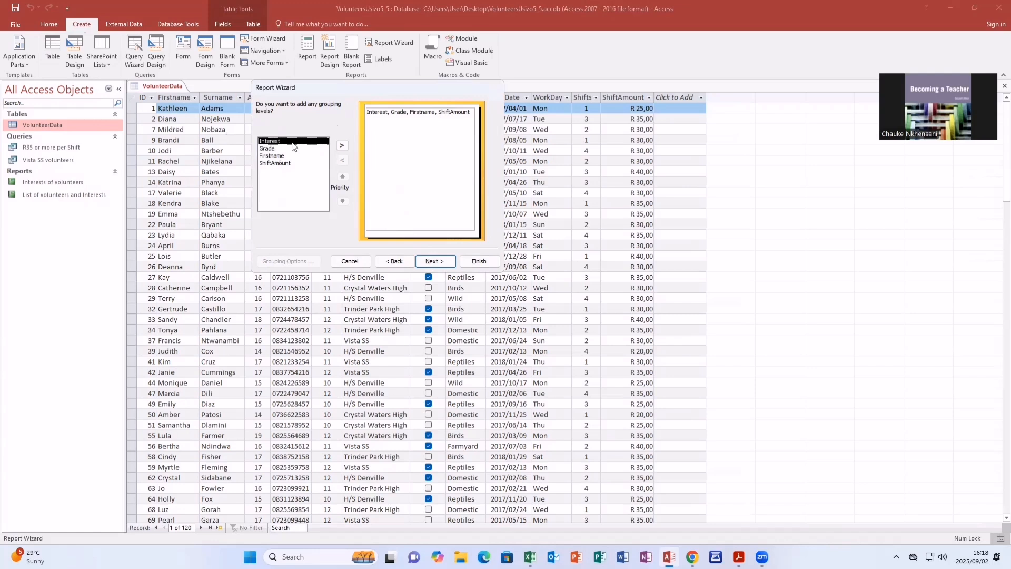
Group the report by Interest and then by Grade, and continue to the sort order.
left_click(341, 147)
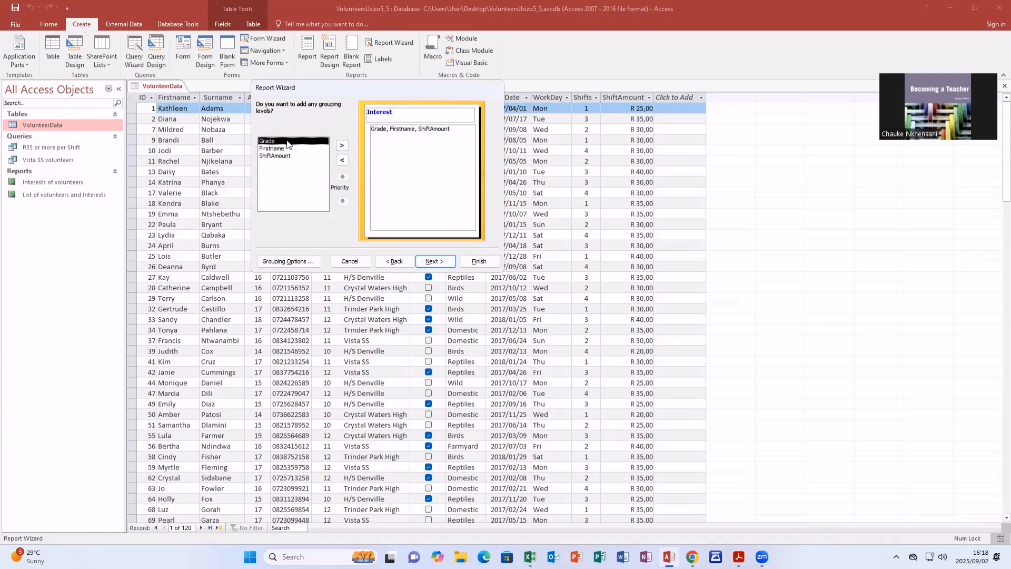
left_click(341, 145)
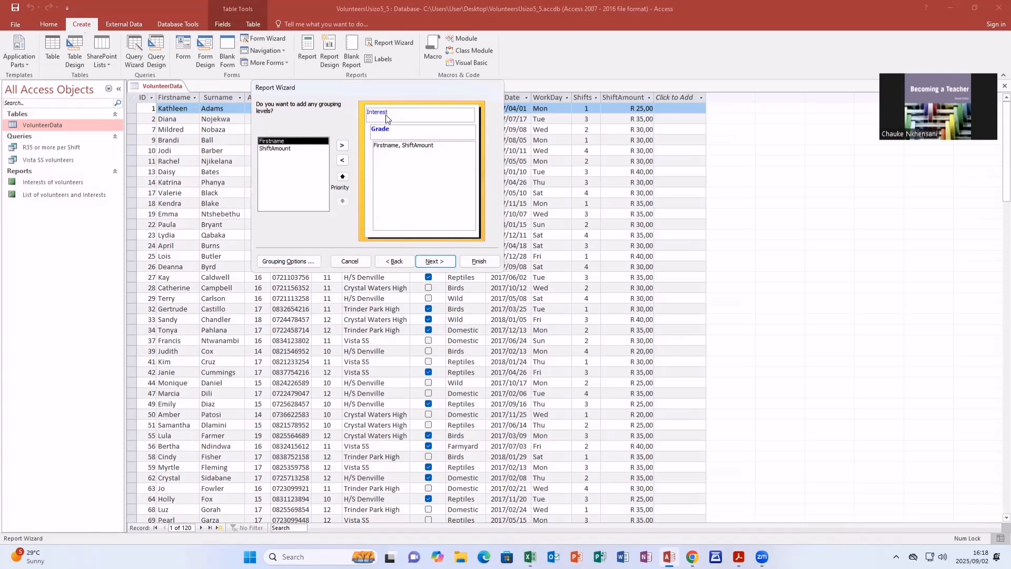
left_click(435, 262)
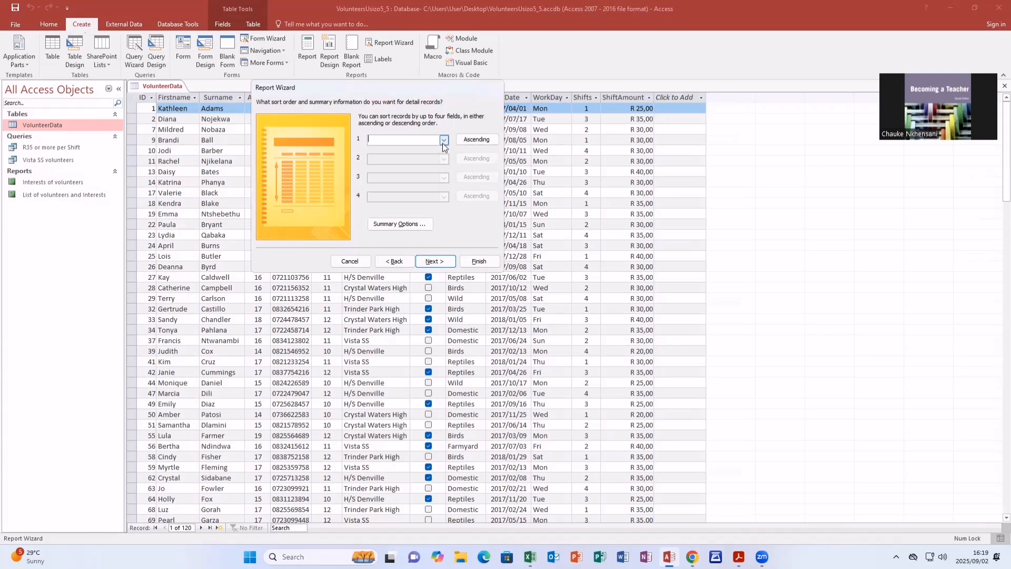
Sort the detail records by Firstname in ascending order and continue to the report layout.
left_click(444, 141)
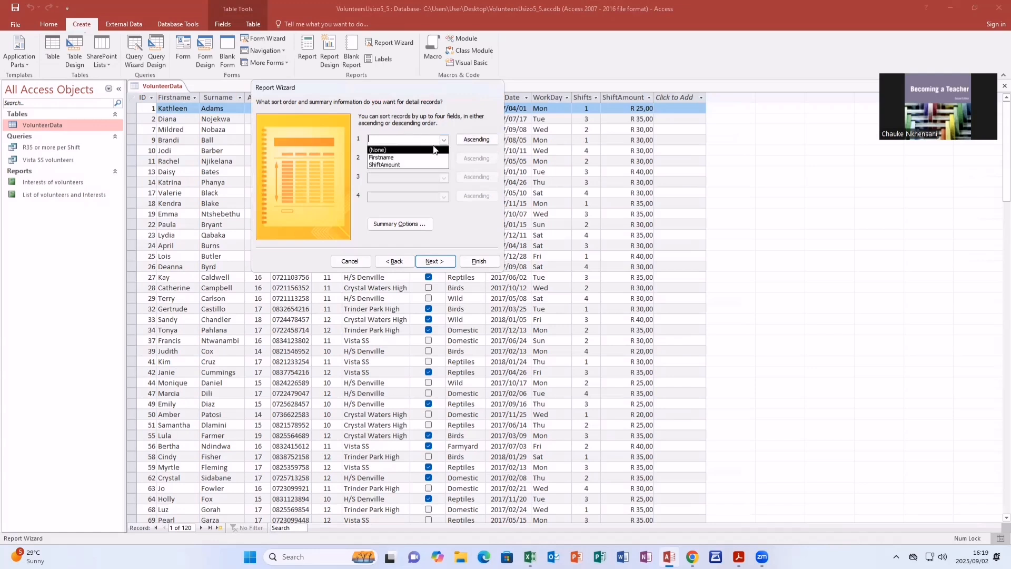
left_click(383, 157)
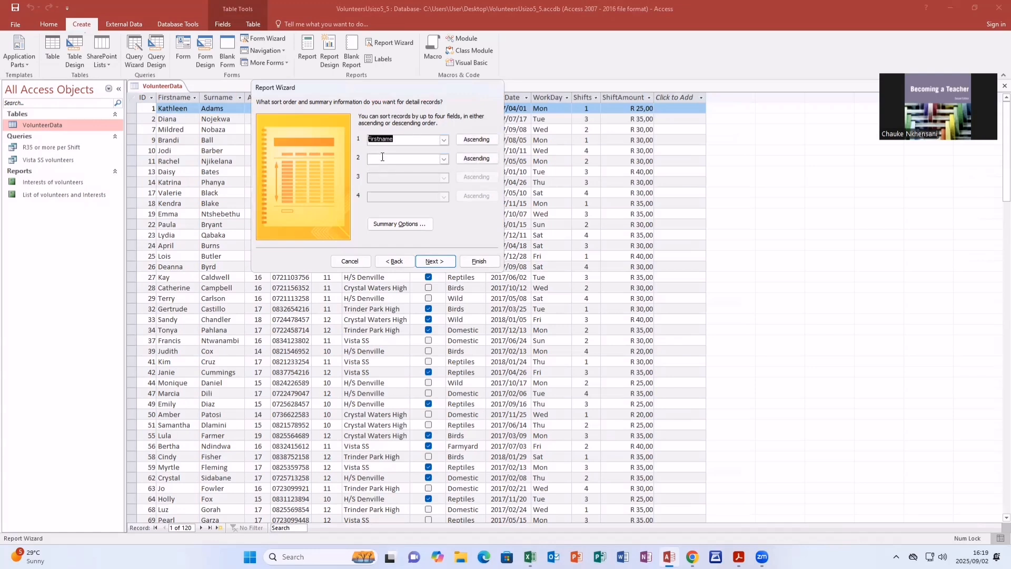
left_click(482, 139)
left_click(487, 139)
left_click(492, 140)
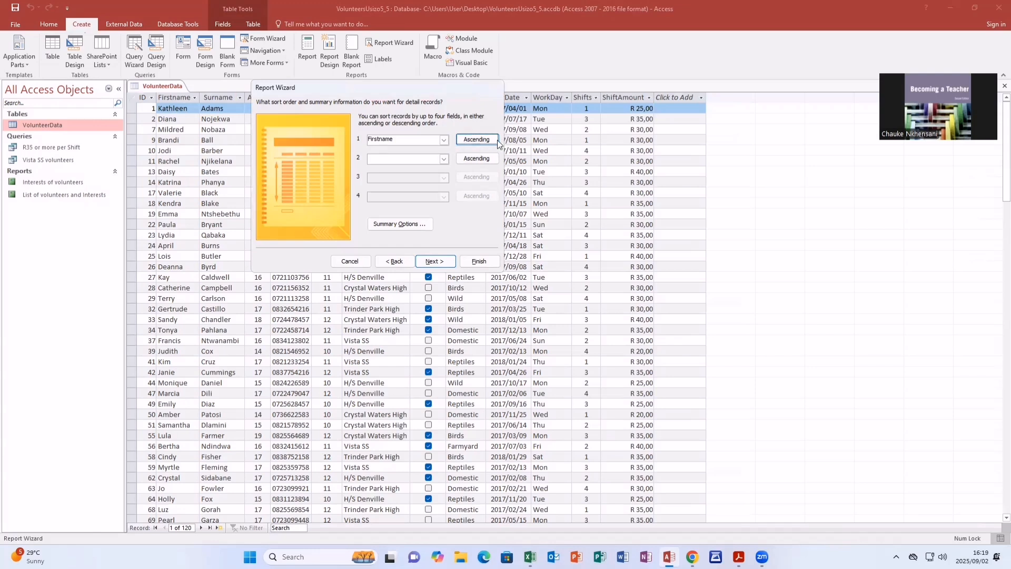
left_click(497, 140)
left_click(497, 140)
left_click(447, 261)
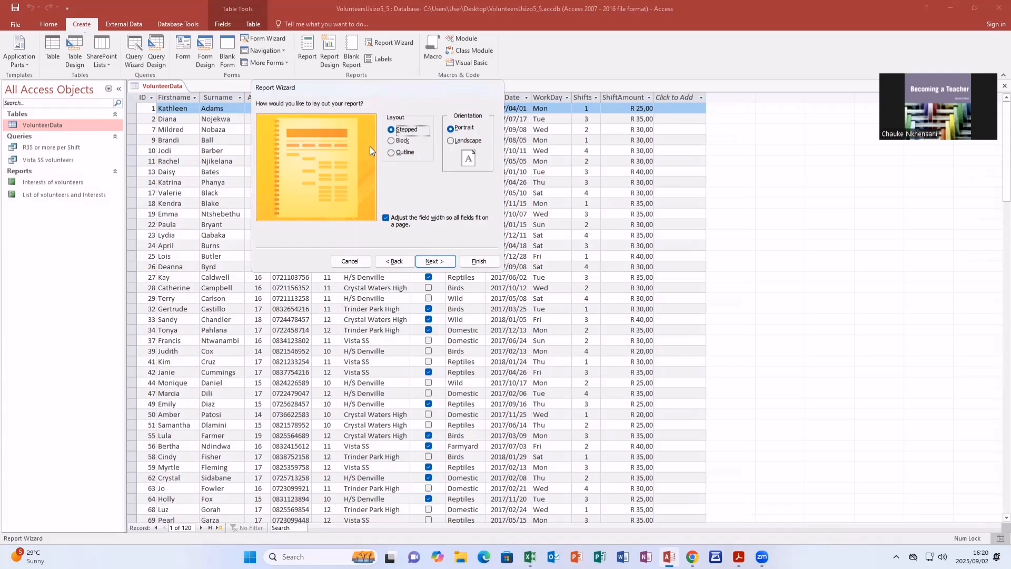
Choose the Outline layout with Portrait orientation, and finish the wizard with the title VolunteerData and the option to preview the report.
left_click(398, 143)
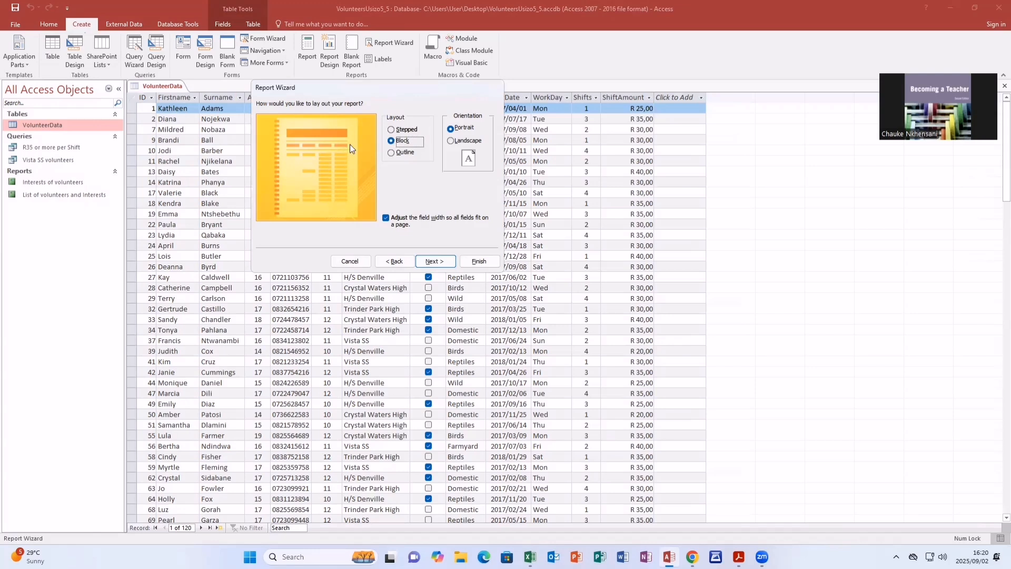
left_click(390, 154)
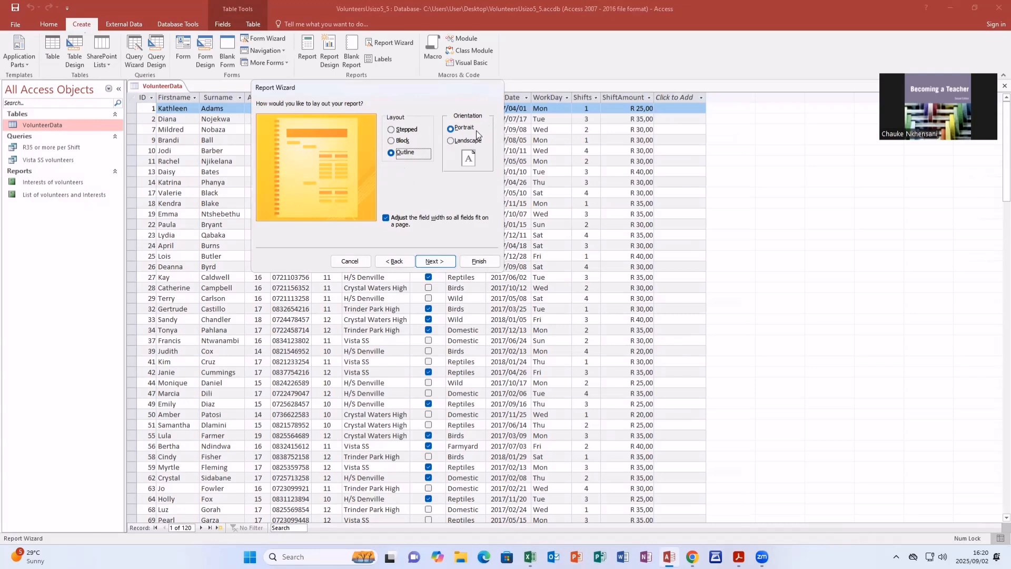
left_click(440, 263)
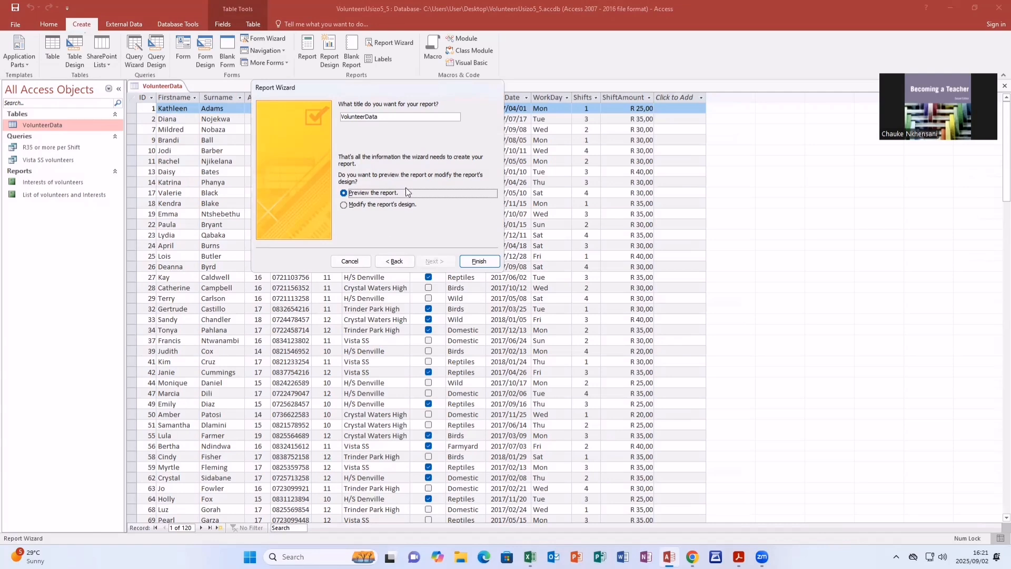
left_click(480, 261)
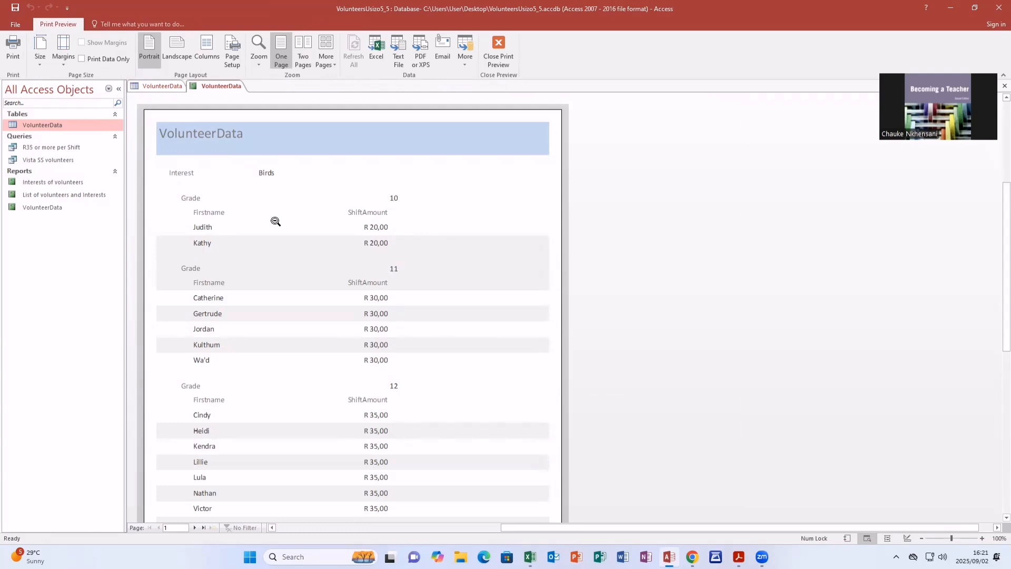
Examine the first page of the VolunteerData report in Print Preview, from its Interest and Grade groups down to the page footer.
scroll(321, 335, "down", 2)
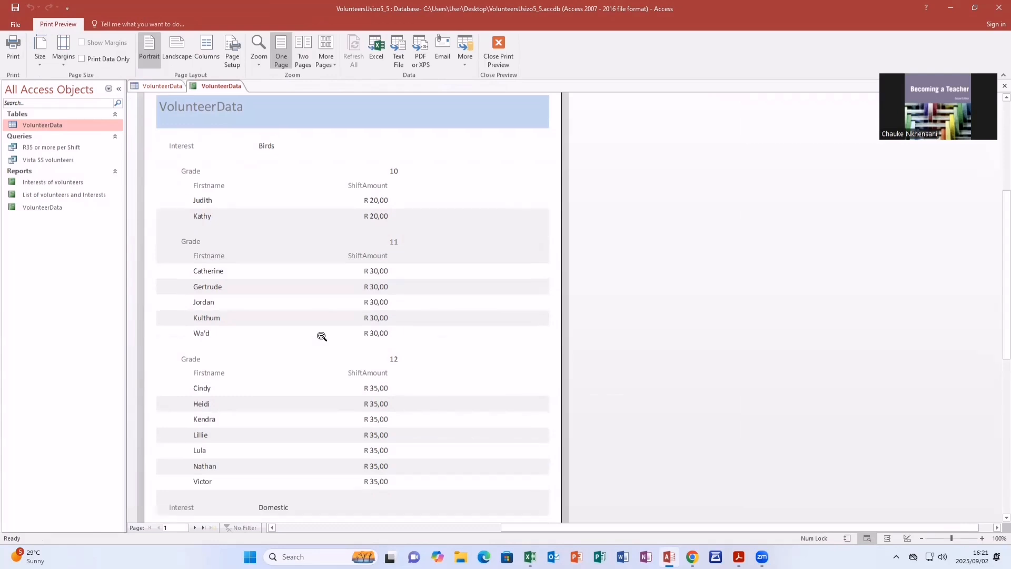
scroll(322, 336, "up", 1)
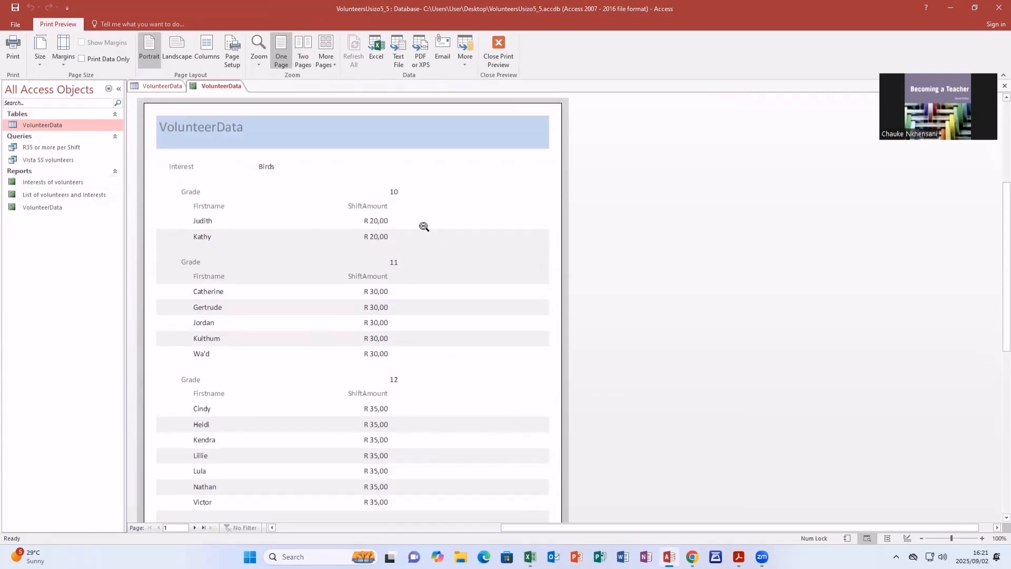
scroll(346, 262, "down", 1)
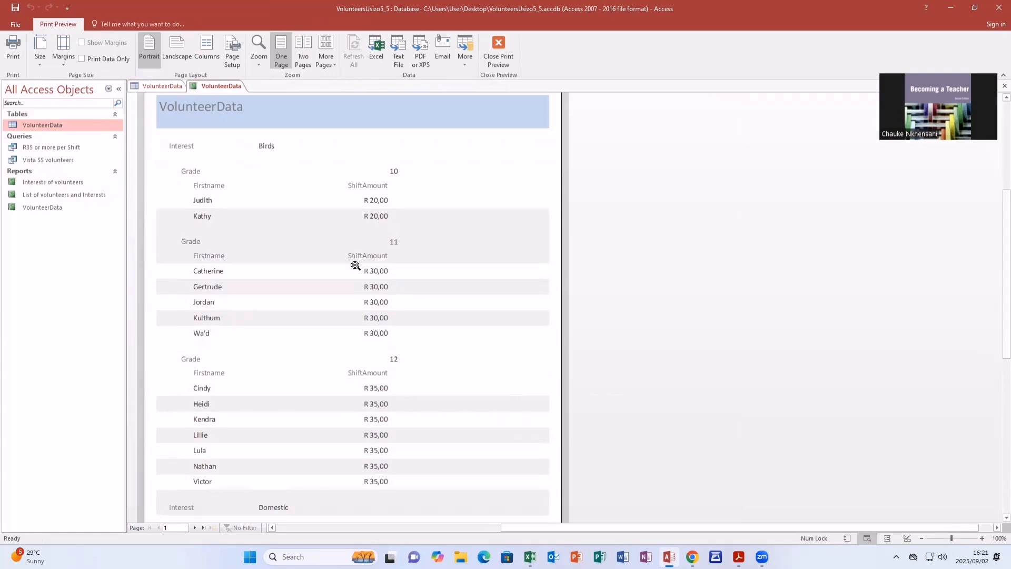
scroll(393, 353, "down", 2)
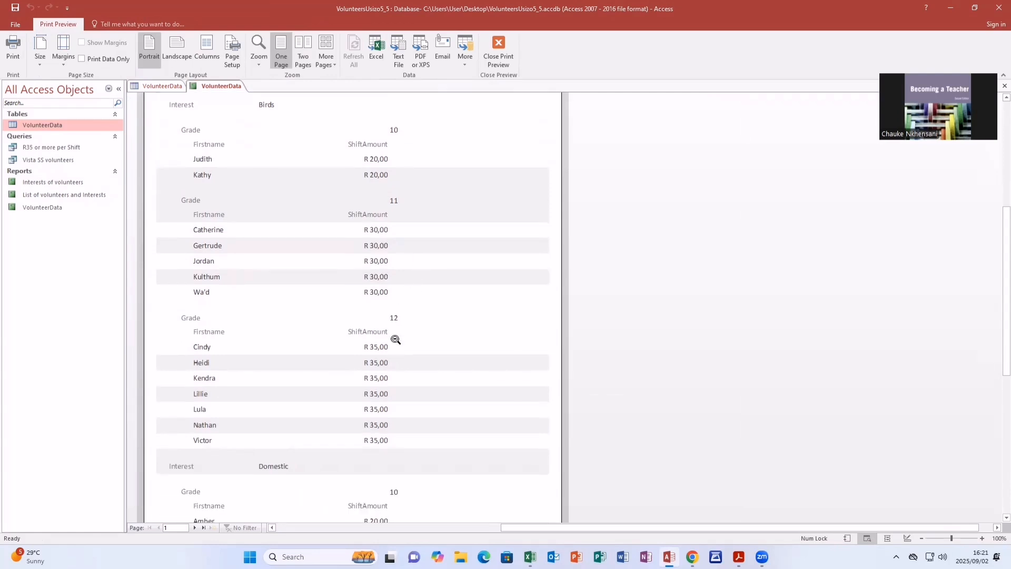
scroll(399, 341, "up", 3)
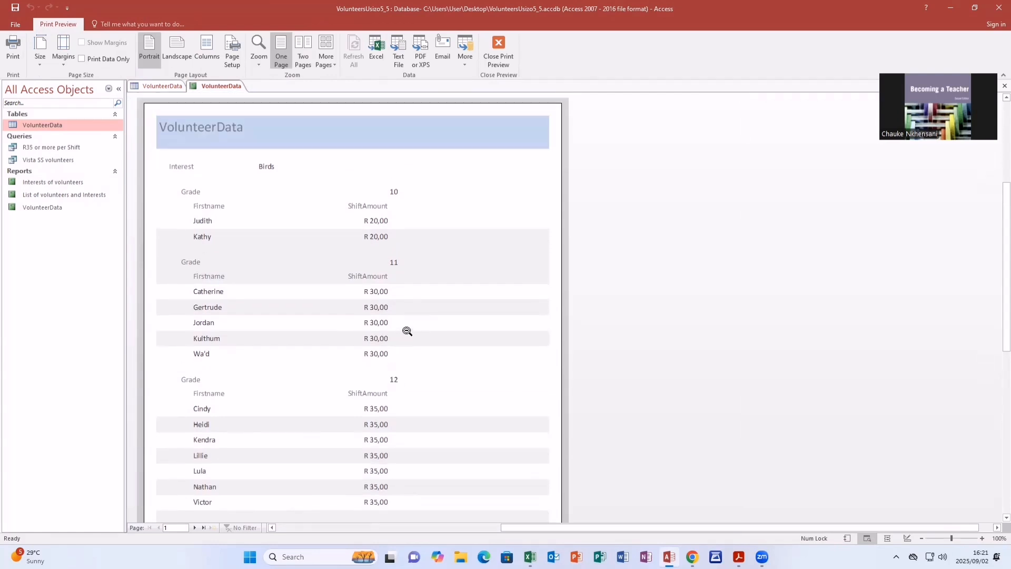
scroll(407, 331, "down", 5)
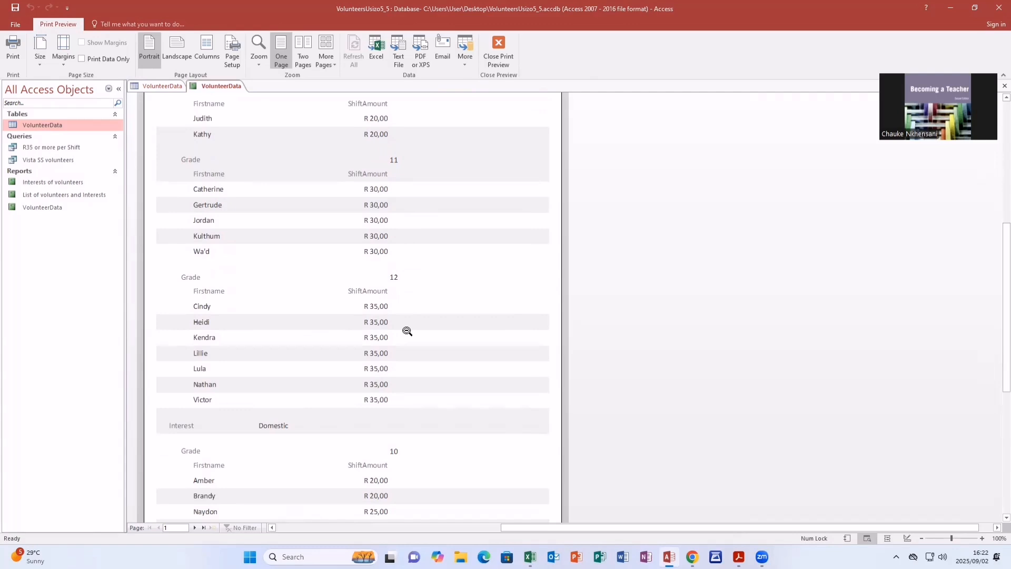
scroll(407, 331, "down", 6)
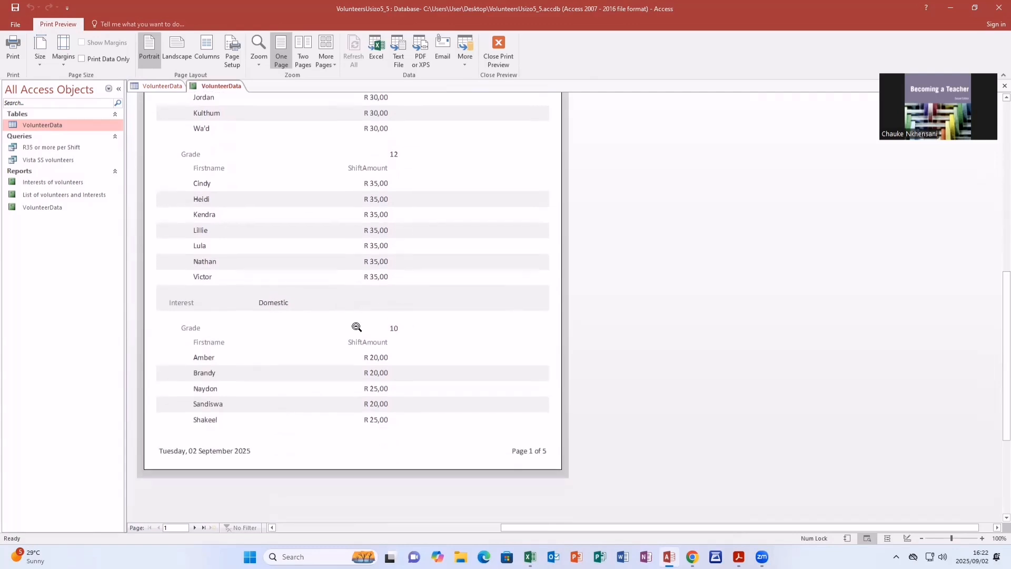